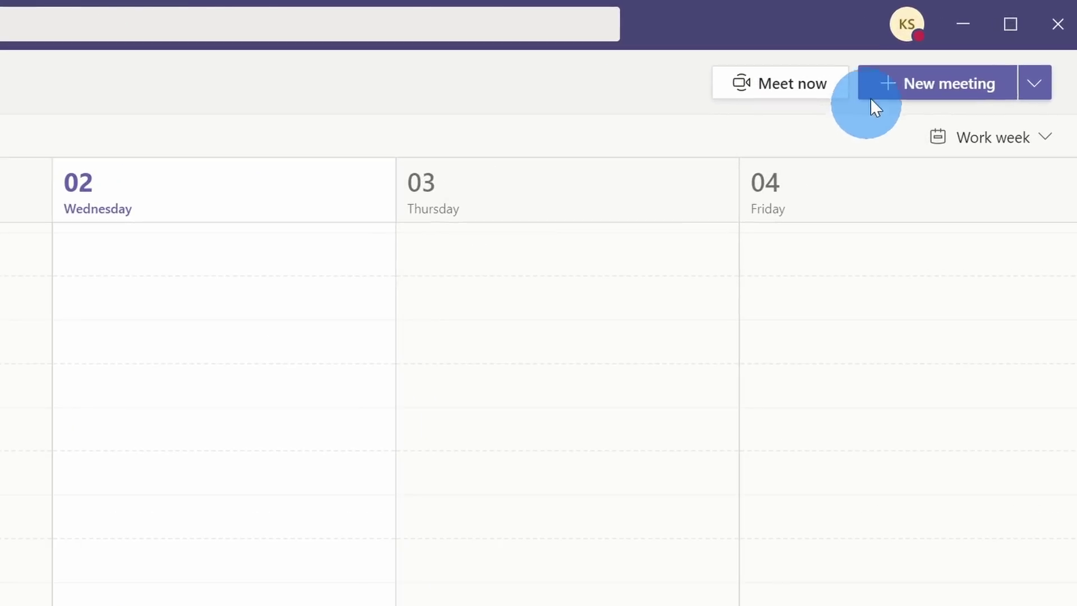
Open the noise suppression options in the device settings
left_click(904, 45)
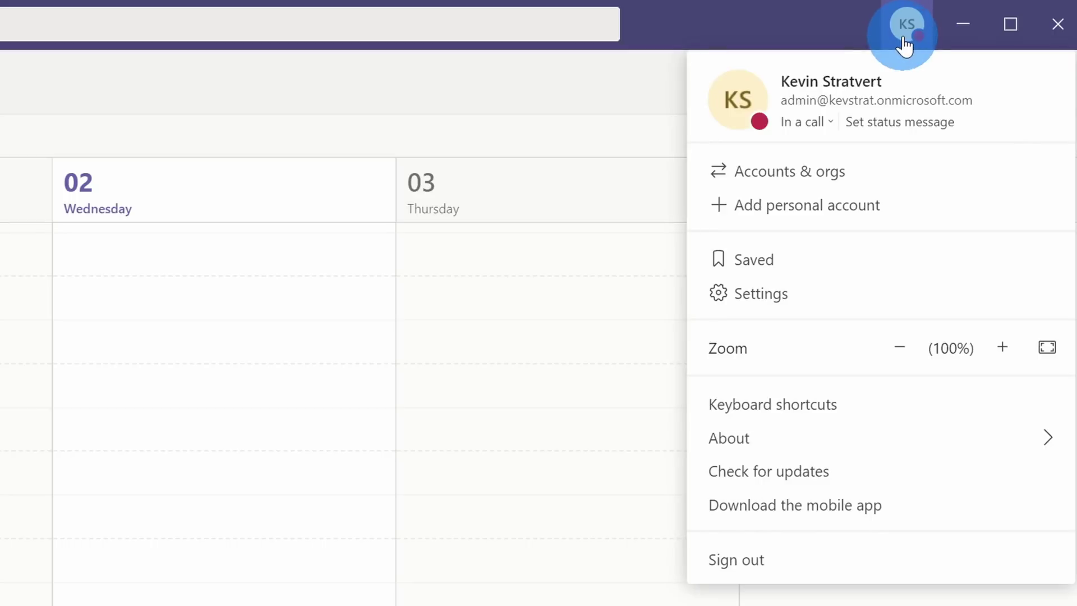
left_click(913, 302)
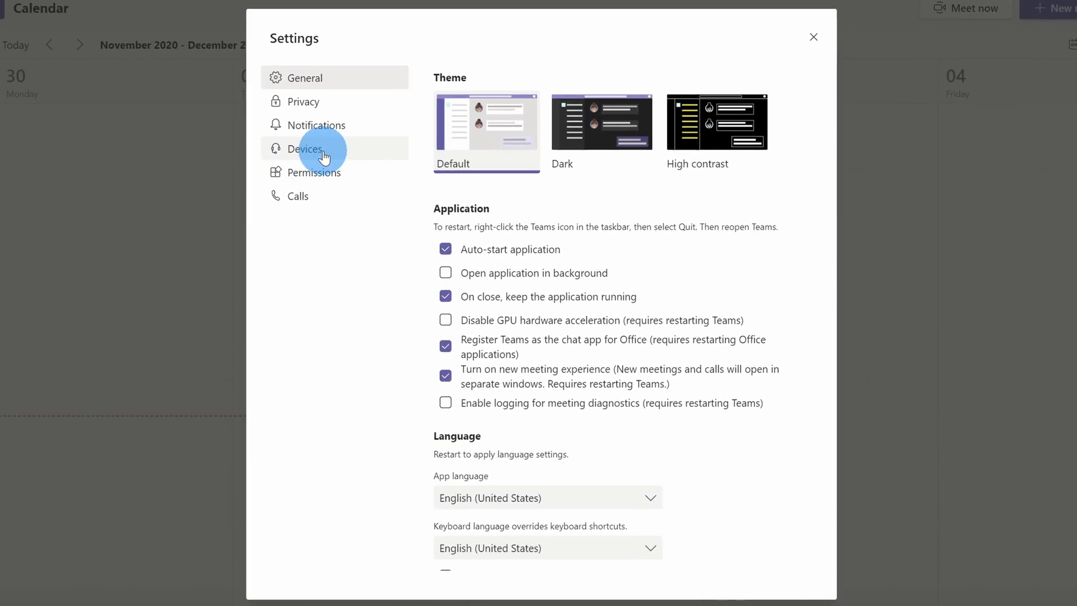
left_click(324, 157)
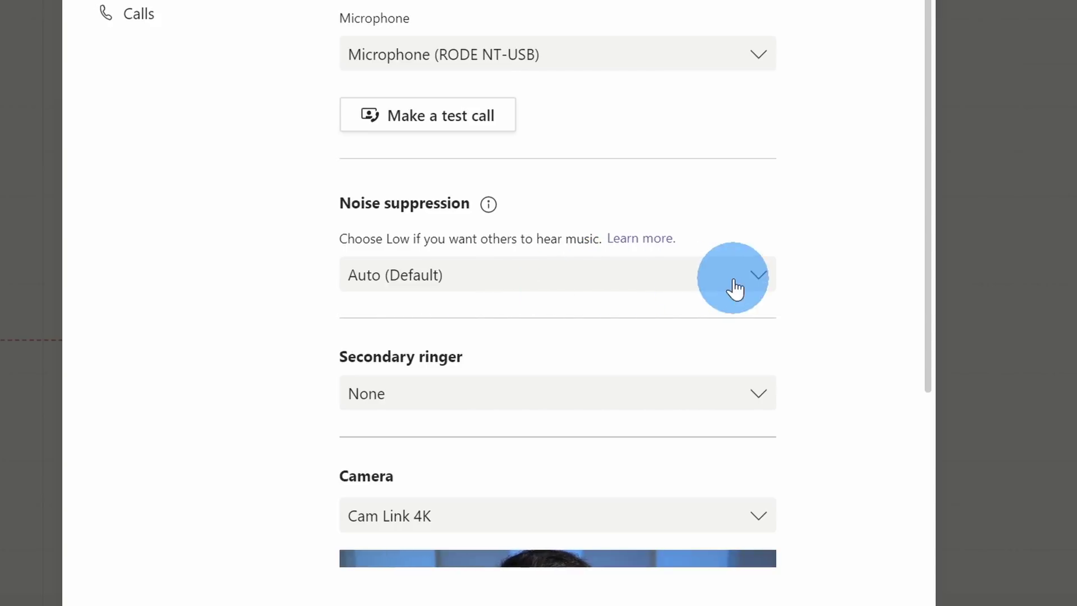
left_click(682, 280)
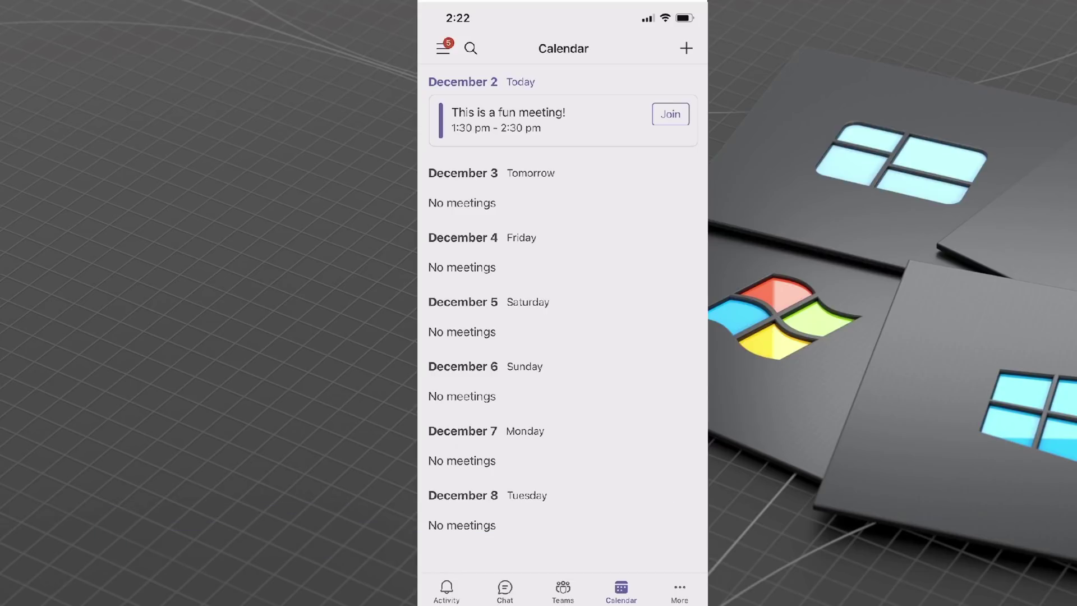
Join "This is a fun meeting!" on the phone and transfer the meeting to the desktop device
left_click_drag(561, 169, 616, 320)
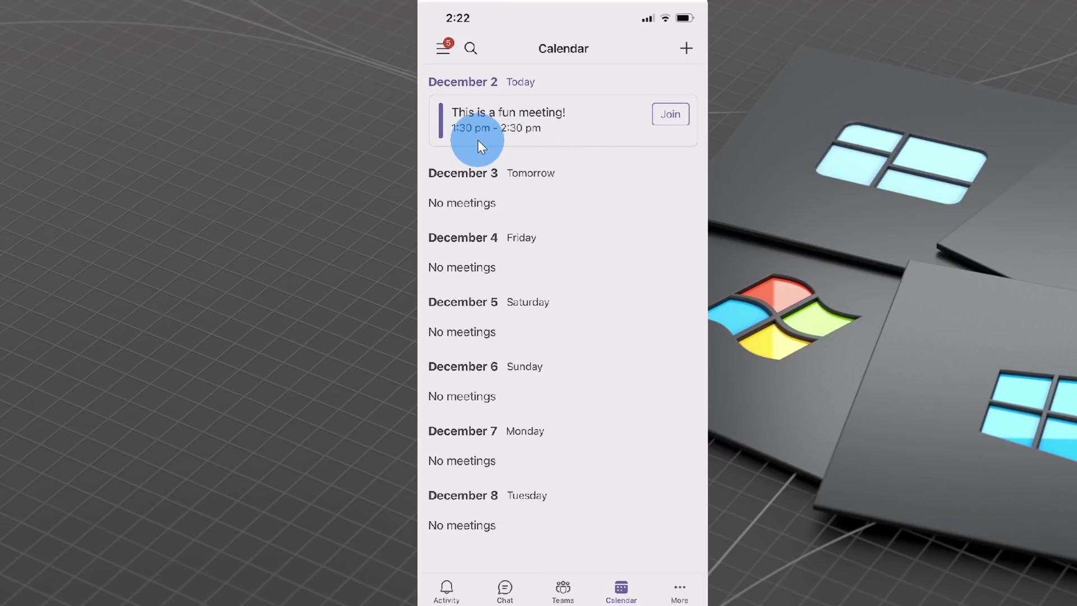
left_click(670, 118)
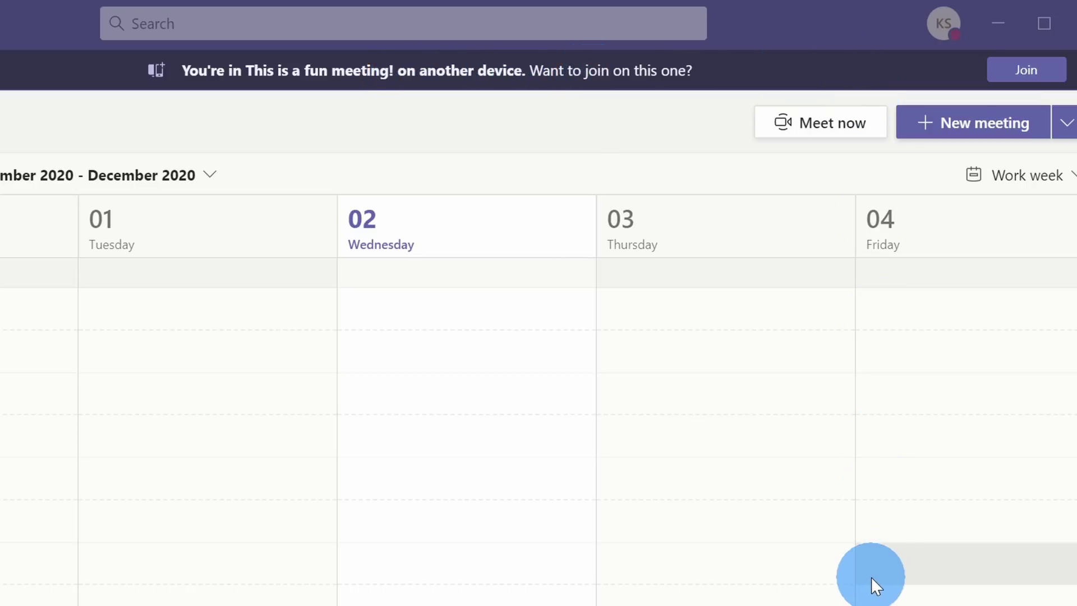
left_click(1023, 73)
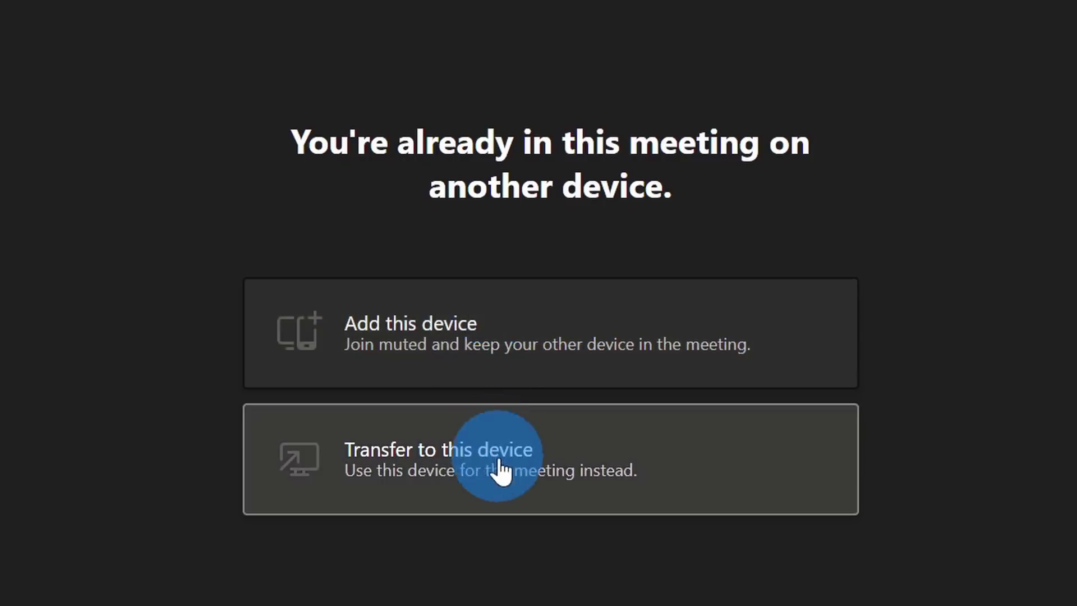
left_click(539, 489)
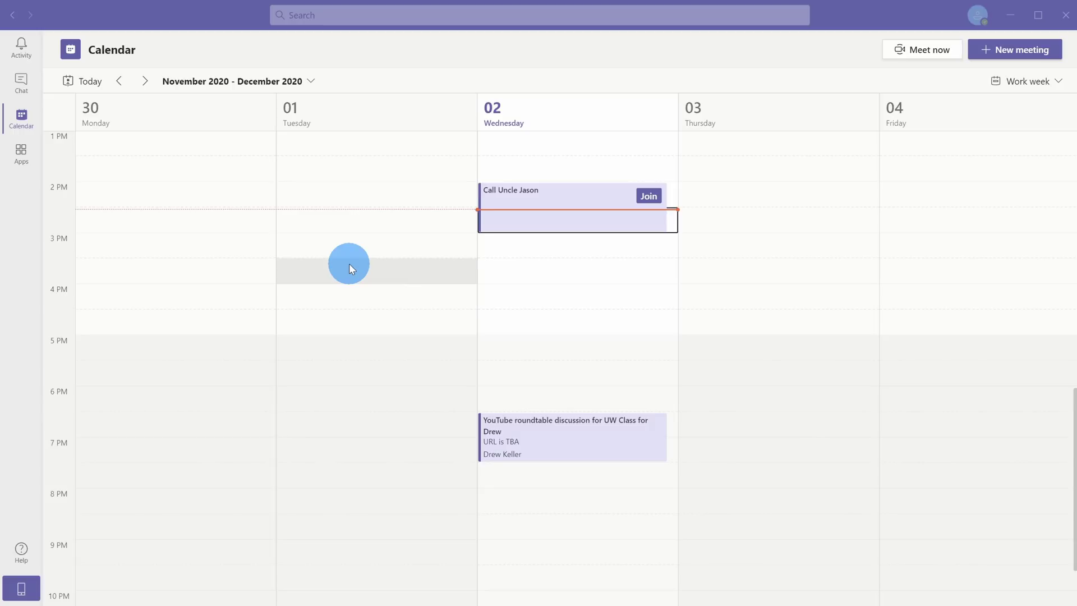
Look through the personal account's Activity feed, Chat, Calendar and Apps areas
left_click(19, 47)
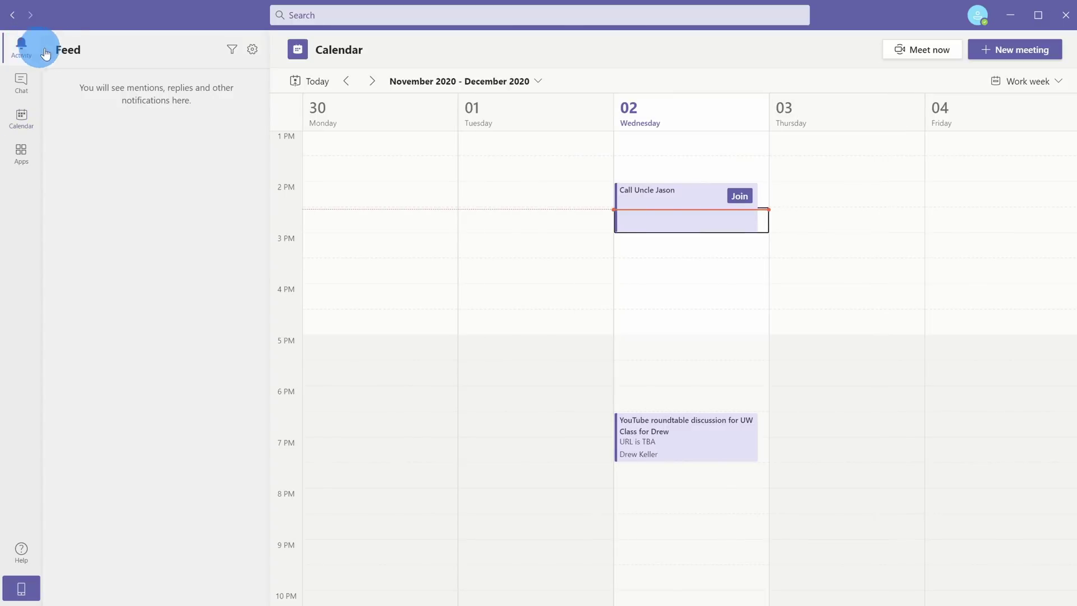
left_click(20, 83)
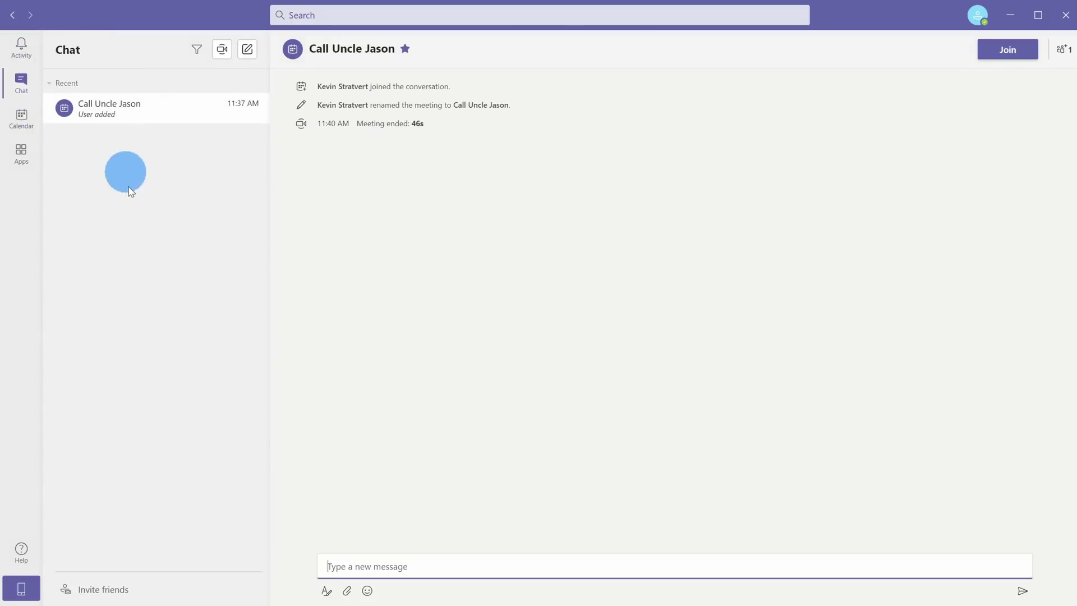
left_click(21, 116)
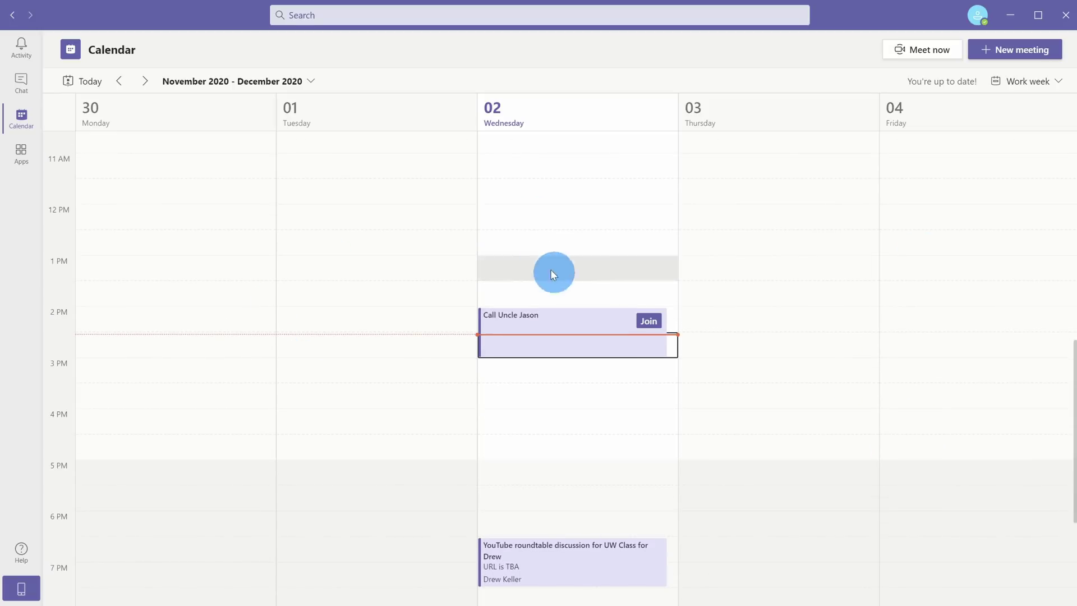
left_click(20, 151)
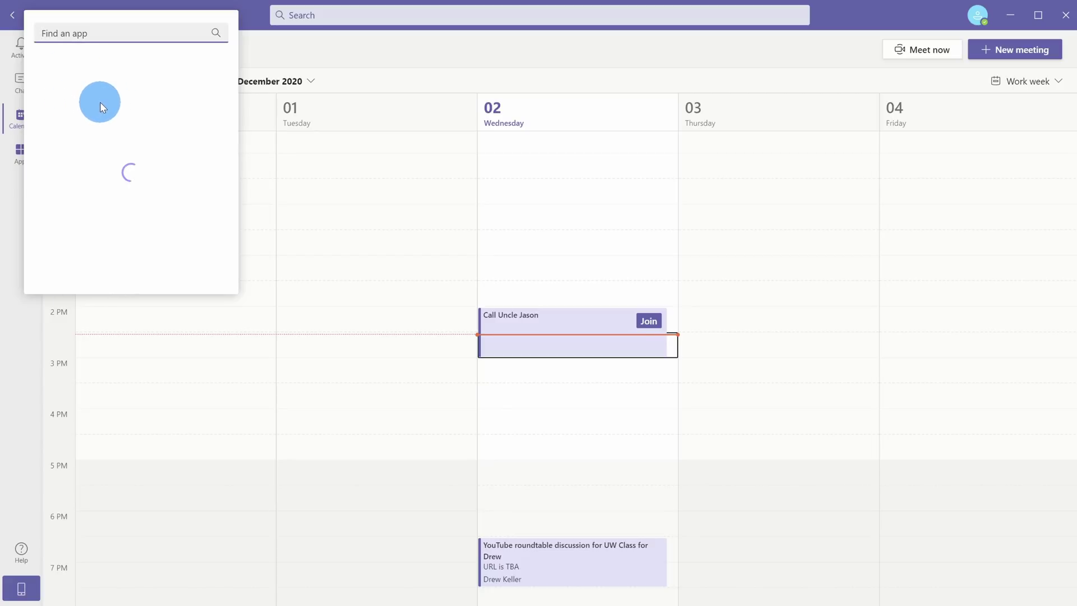
View the new meeting form for the 10:30 AM slot on Dec 1, 2020 and close it without saving
left_click(367, 152)
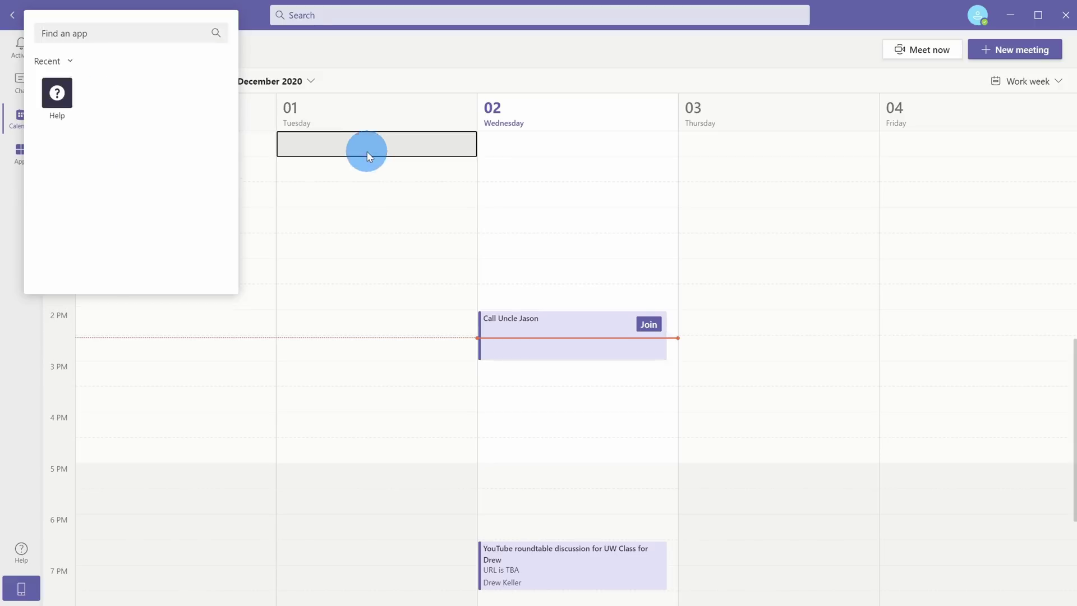
left_click(367, 151)
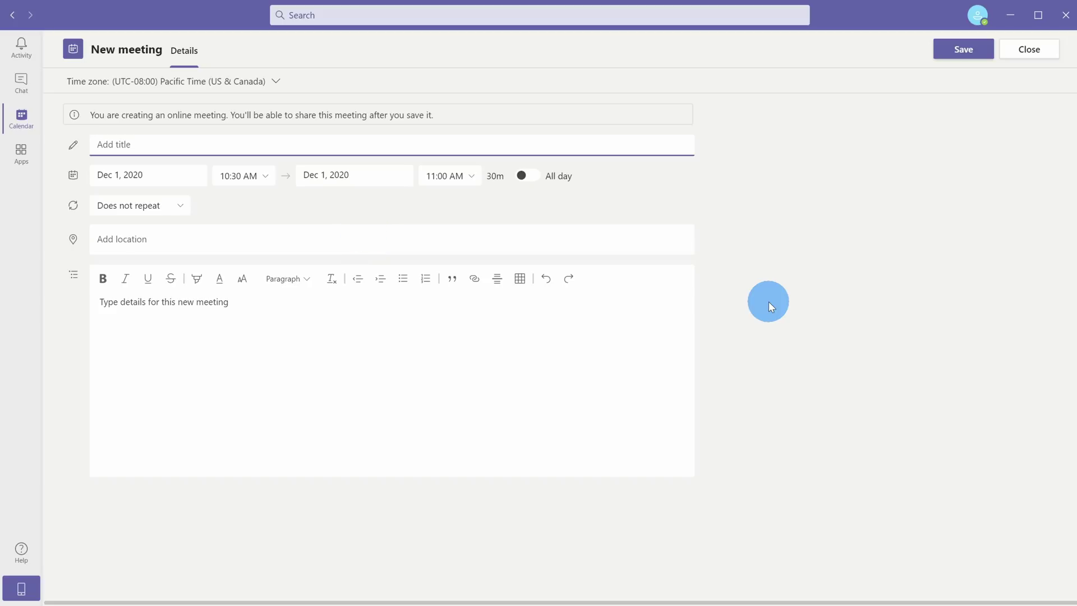
key("Escape")
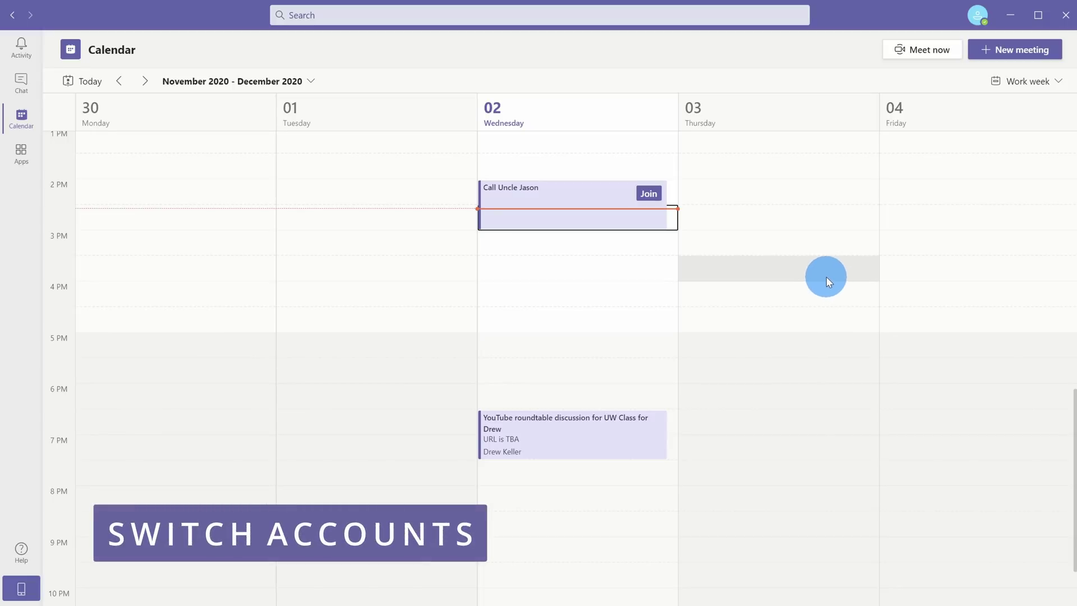
Open the profile menu for switching accounts
left_click(979, 16)
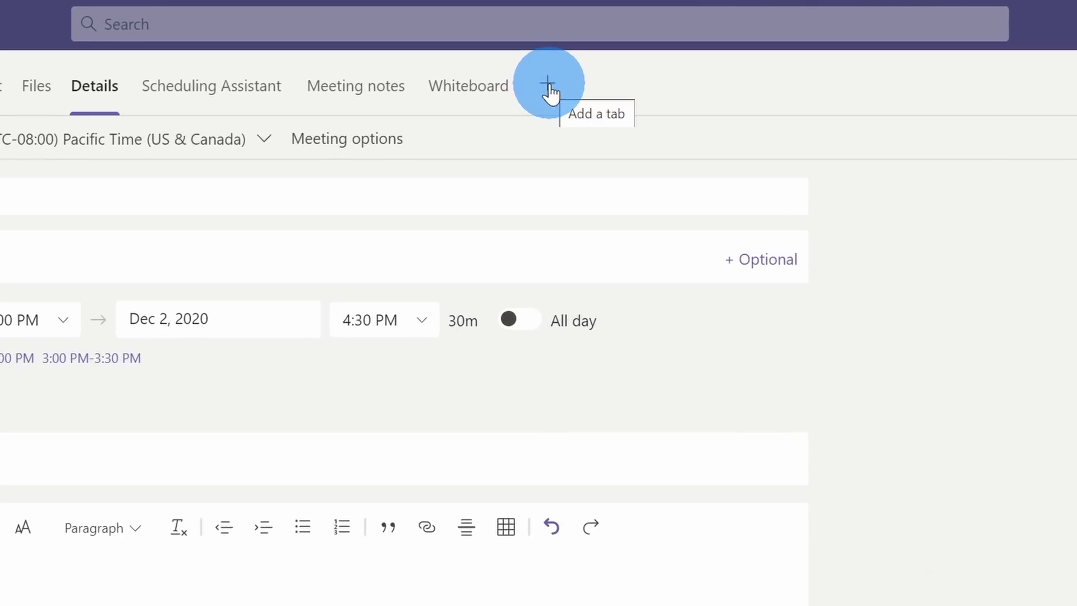
Add a Forms tab to the scheduled meeting
left_click(548, 87)
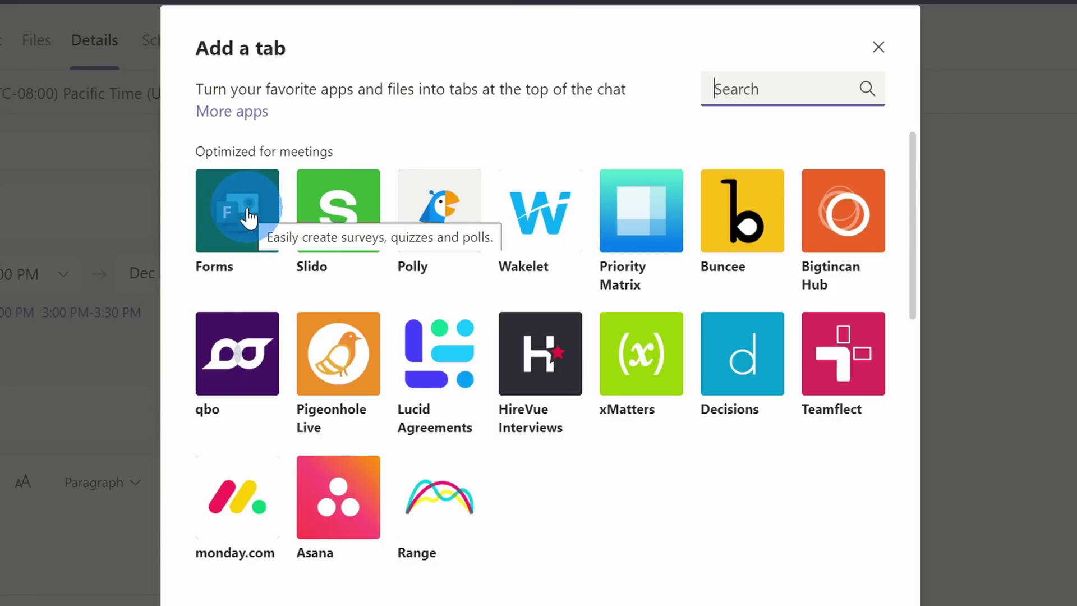
left_click(248, 216)
left_click(355, 149)
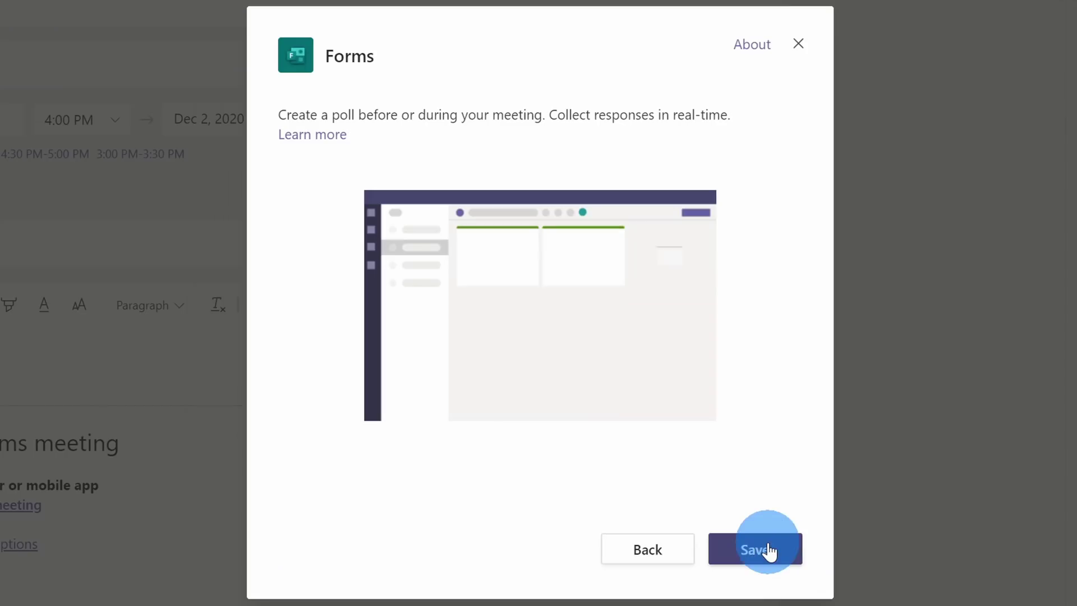
left_click(768, 550)
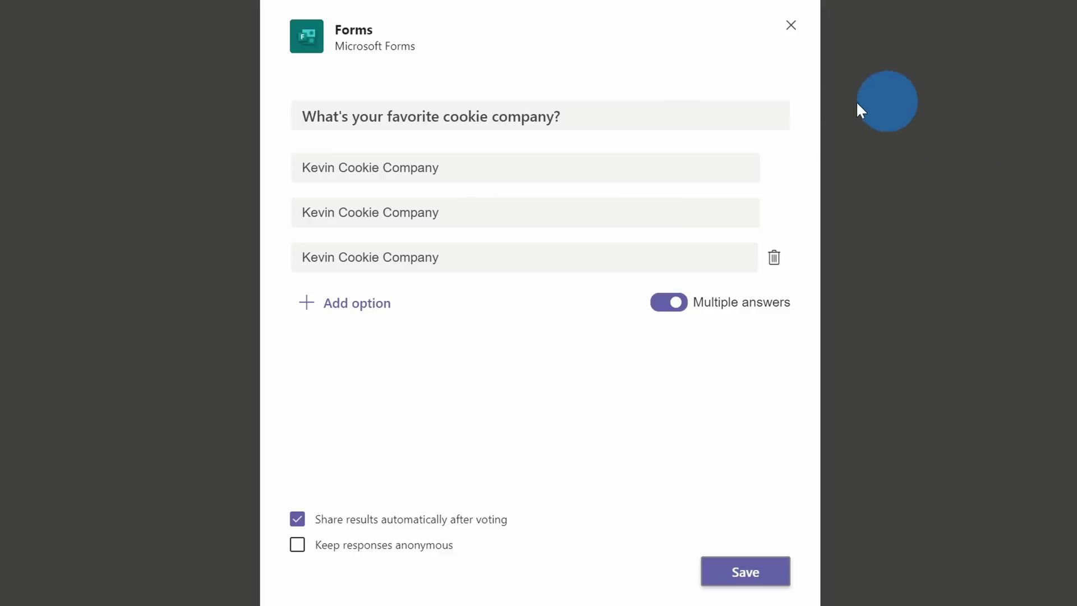
Save a multiple-answer poll "What's your favorite cookie company?" with three "Kevin Cookie Company" options and results shared automatically after voting
left_click(778, 116)
left_click(351, 168)
left_click(379, 343)
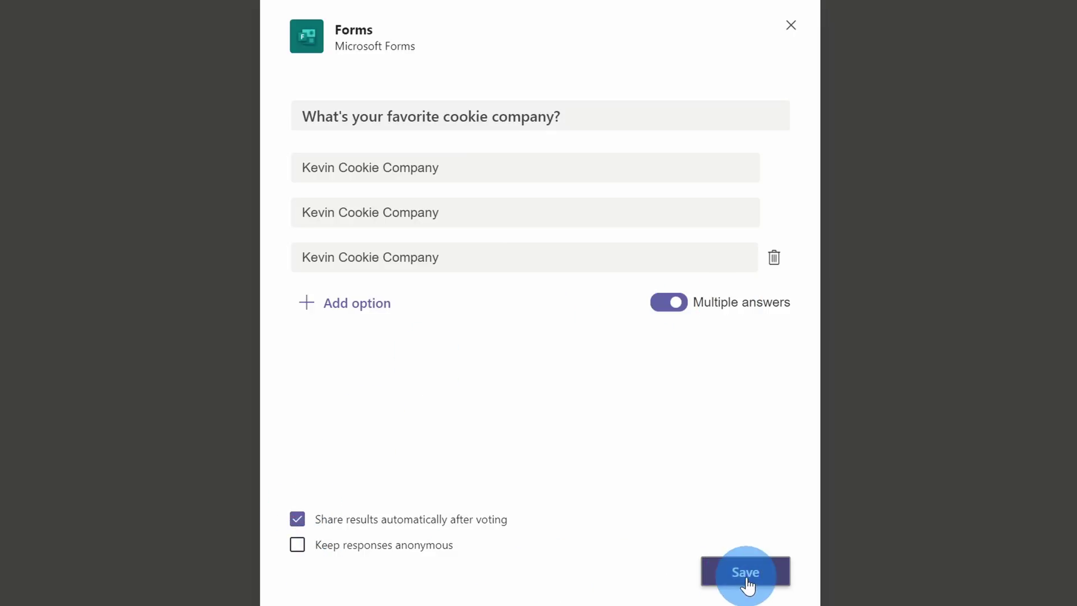
left_click(775, 585)
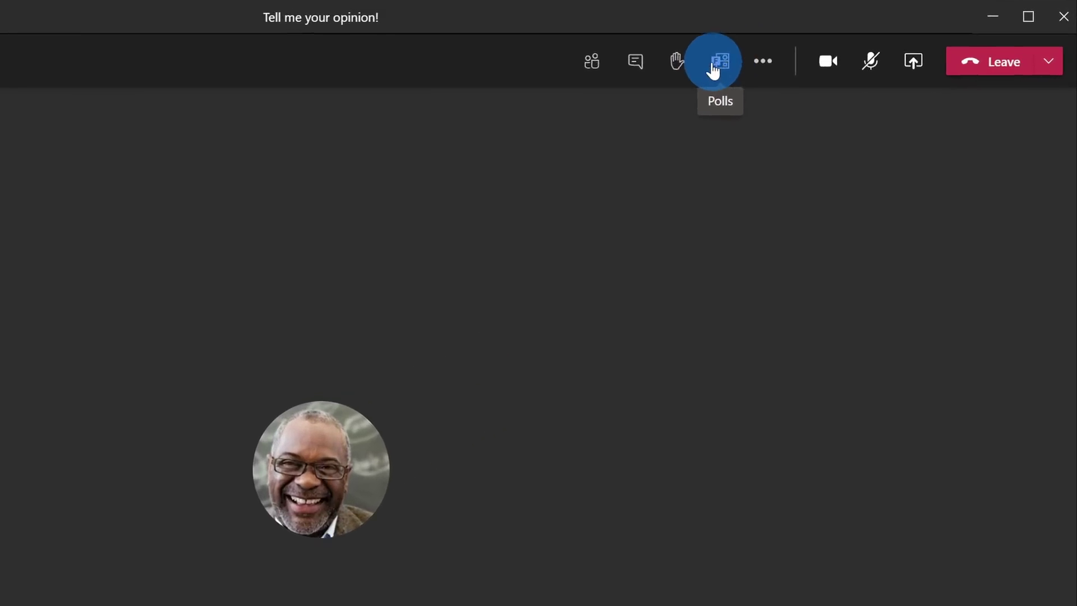
Launch the "What's your favorite cookie company?" poll in the running meeting and view its results
left_click(716, 71)
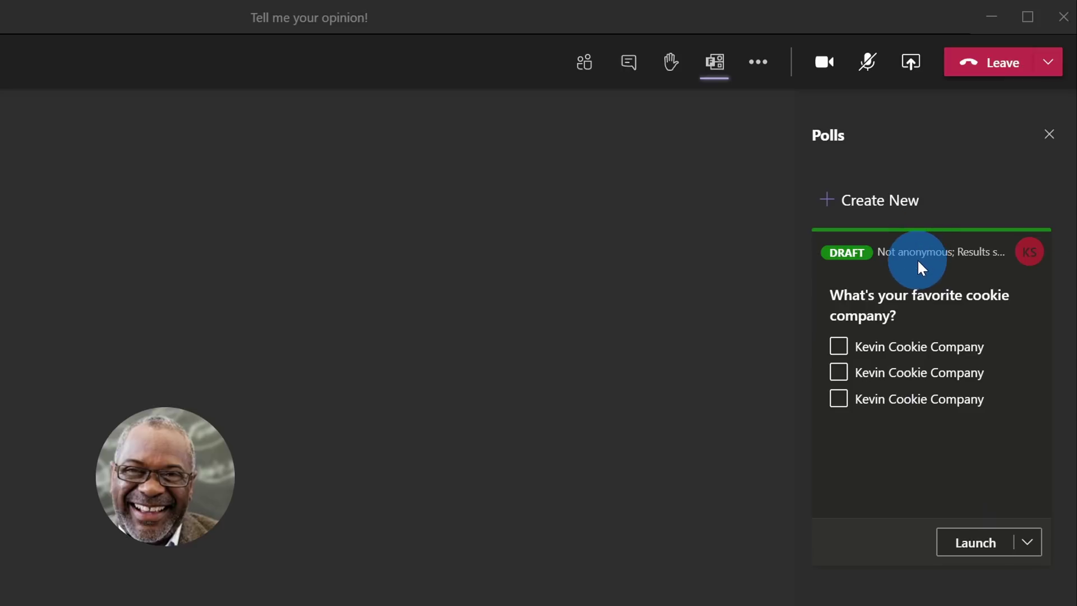
left_click(971, 547)
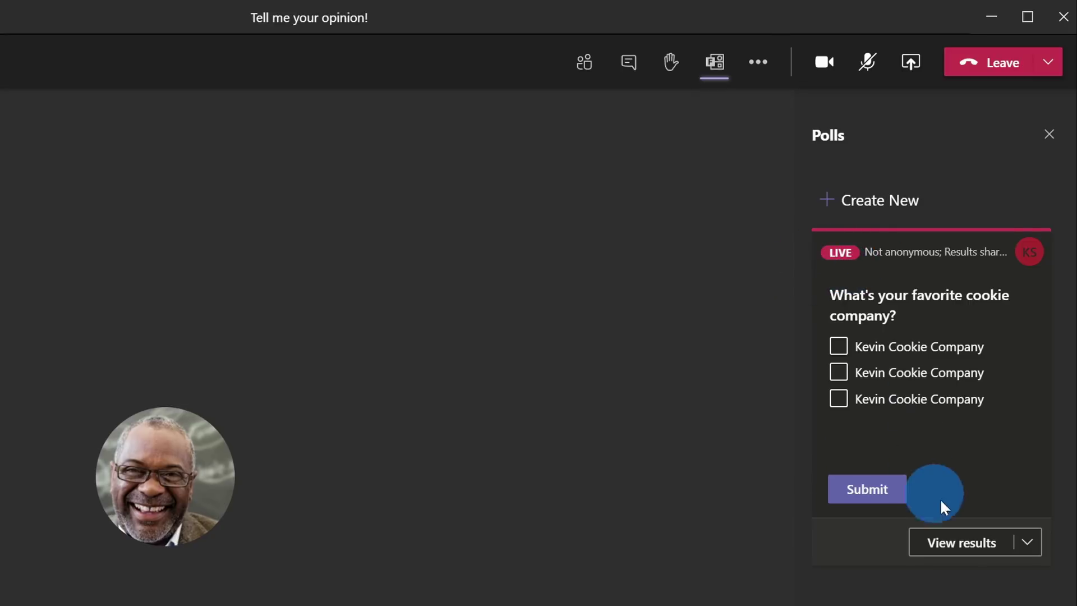
left_click(961, 543)
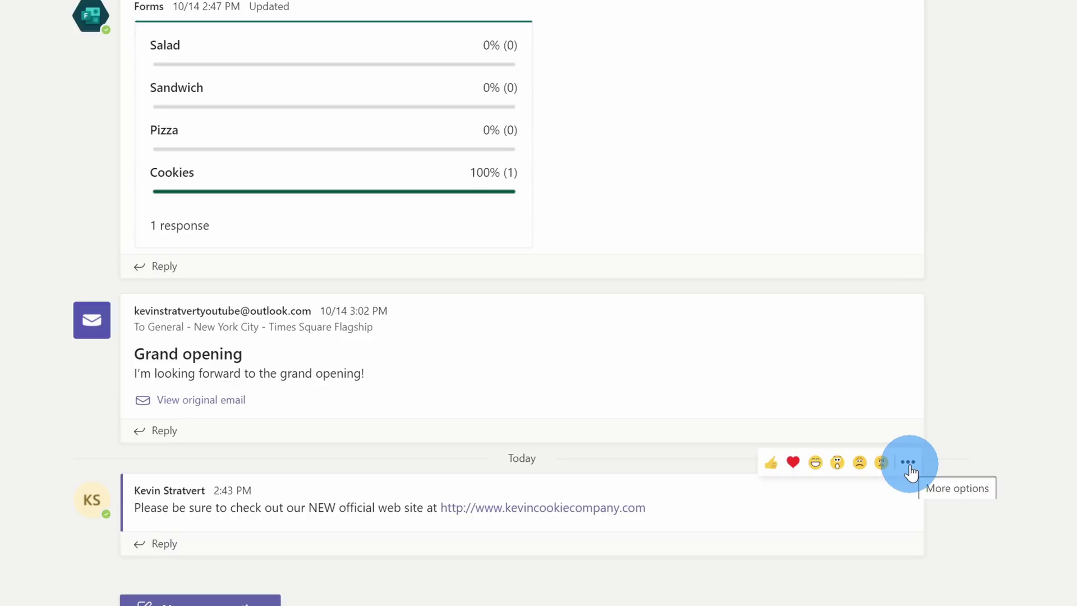
Pin the message about the new official web site for everyone in the General channel
left_click(909, 463)
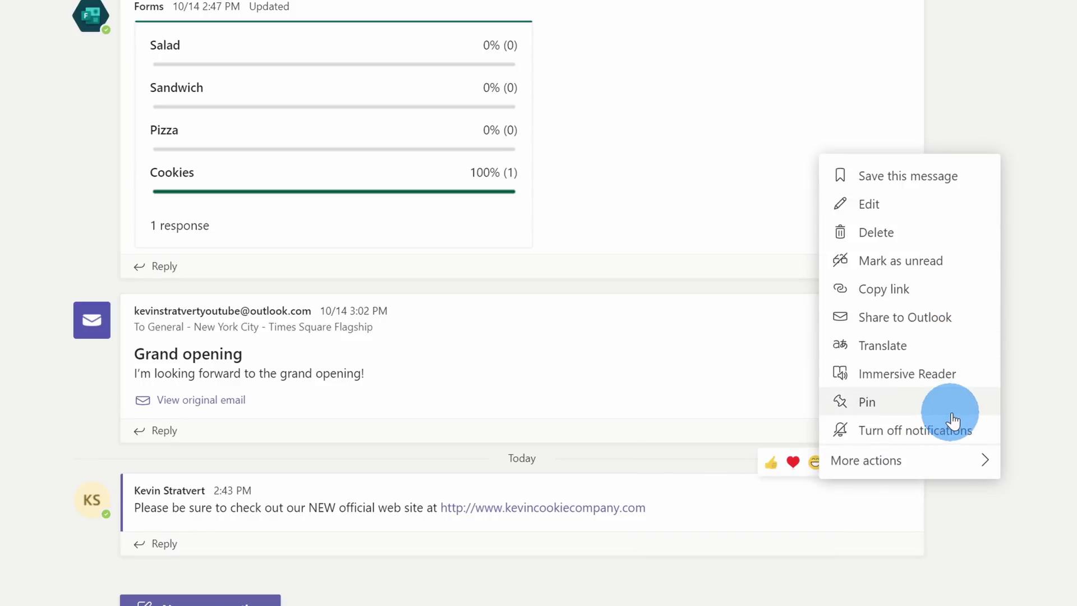
left_click(905, 415)
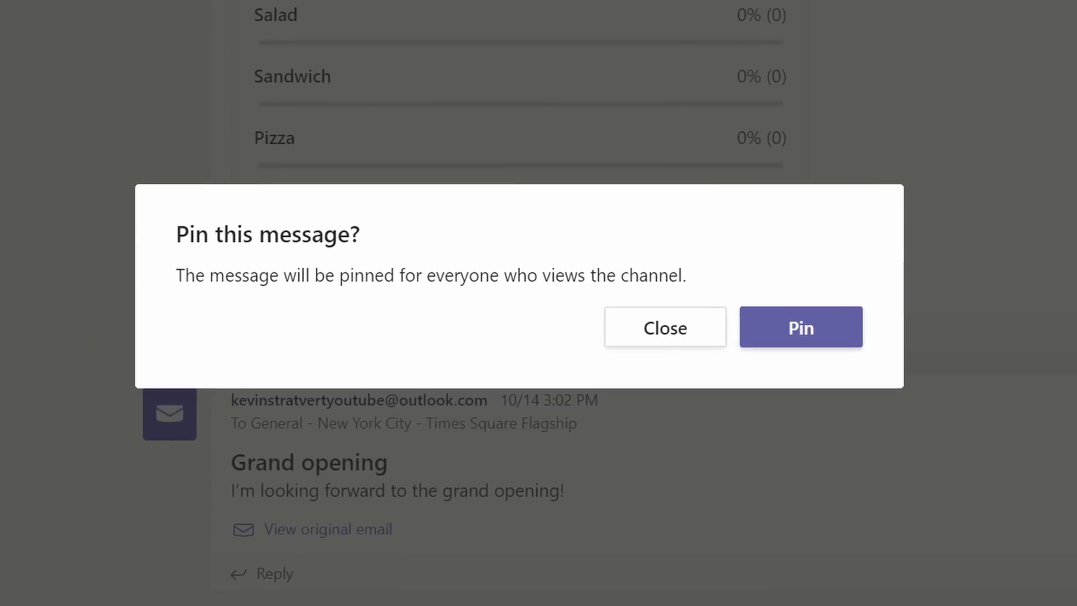
left_click(820, 337)
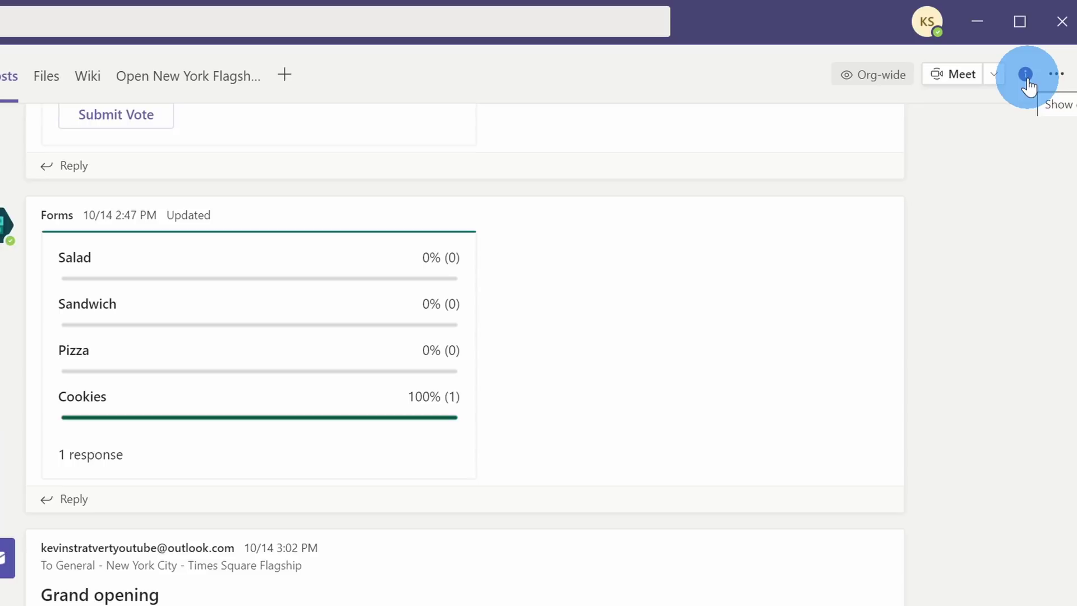
Show the channel information and open the web site message from the pinned posts
left_click(1027, 78)
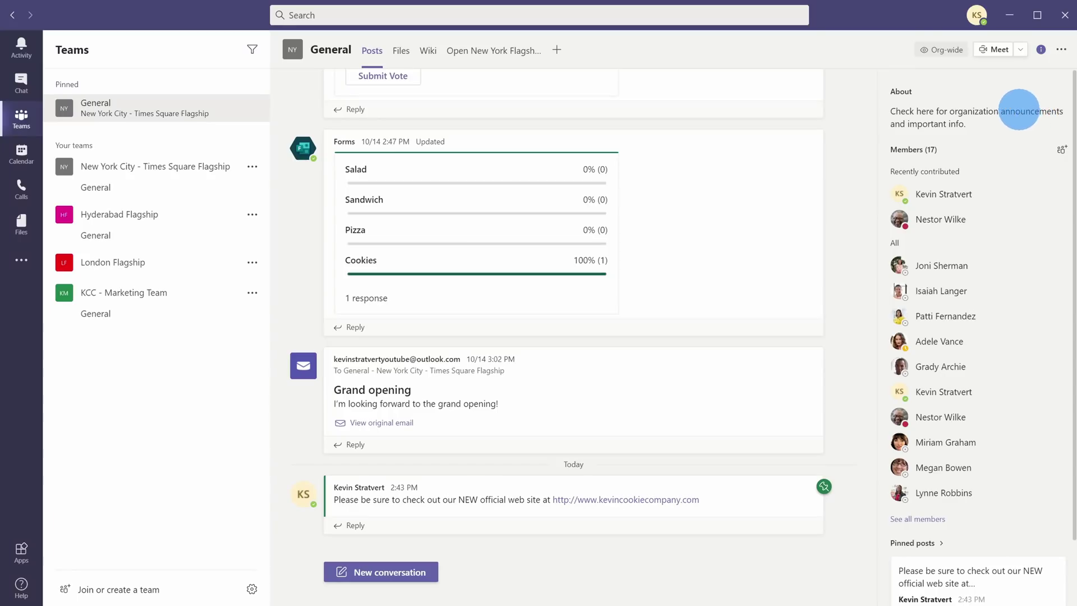
scroll(1015, 110, "down", 2)
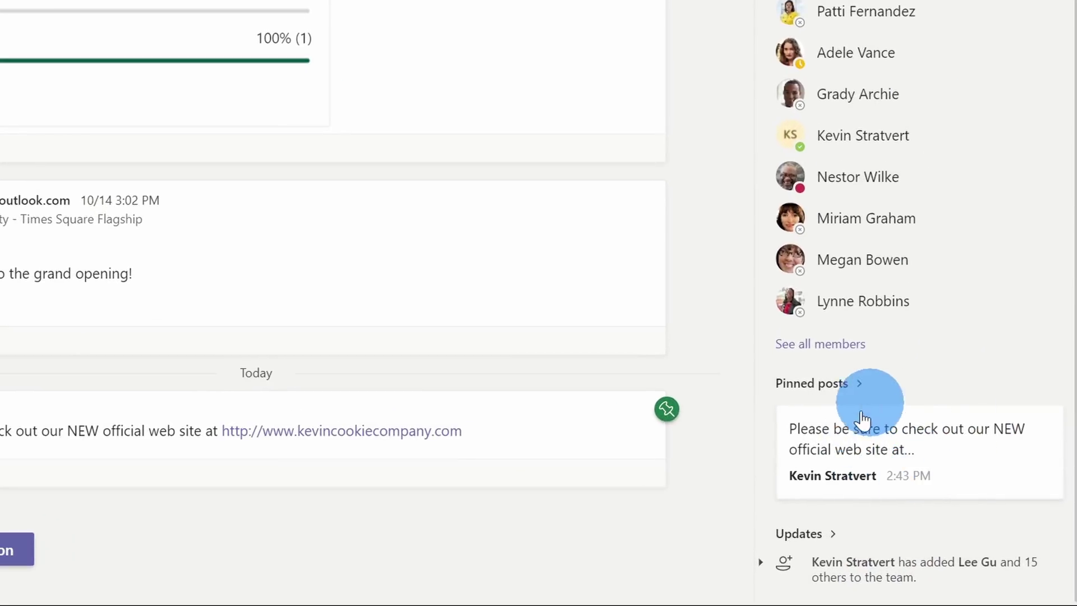
left_click(903, 457)
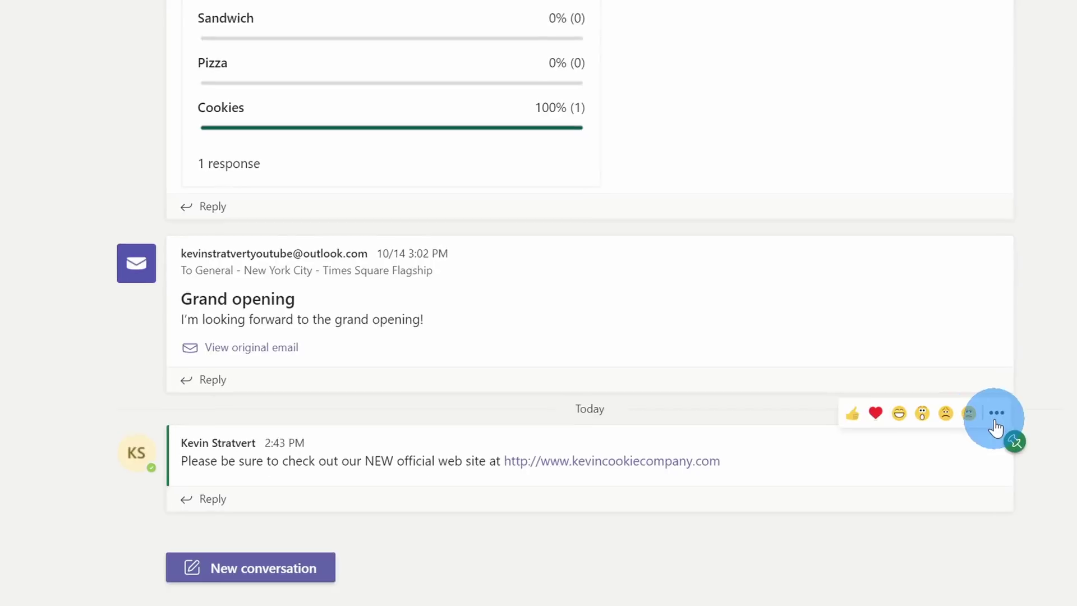
Unpin the message about the new official web site from the General channel
left_click(945, 465)
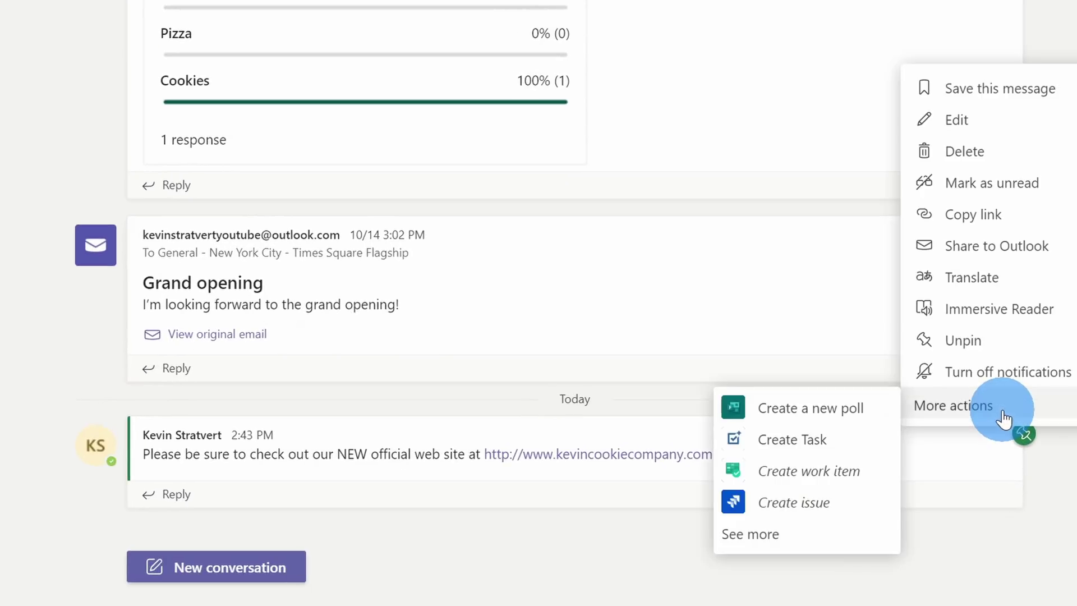
left_click(1017, 354)
left_click(570, 193)
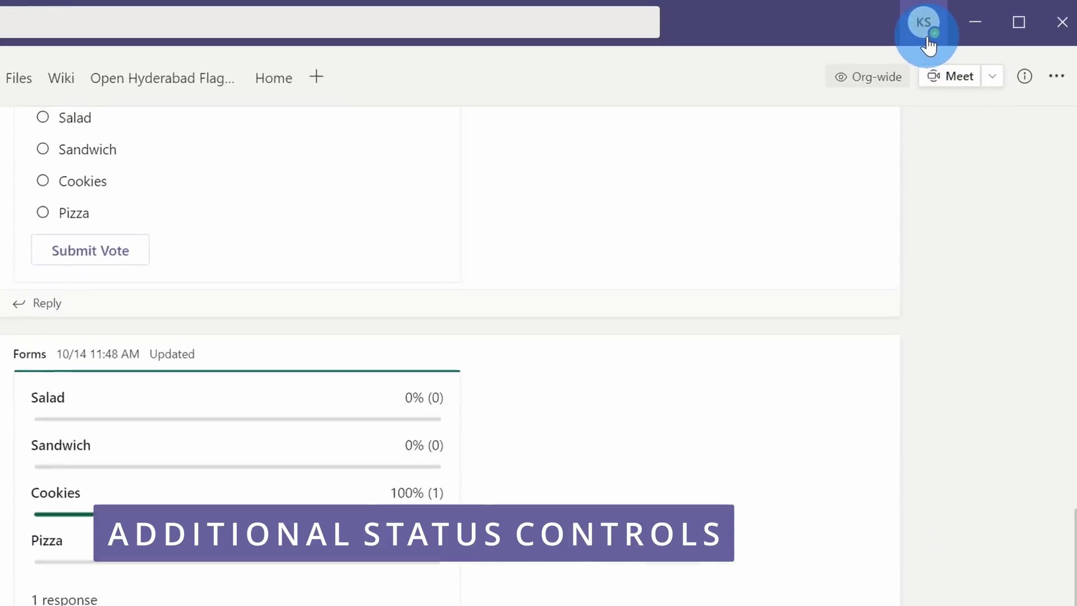
View the availability status options in the profile menu and close the menu
left_click(897, 34)
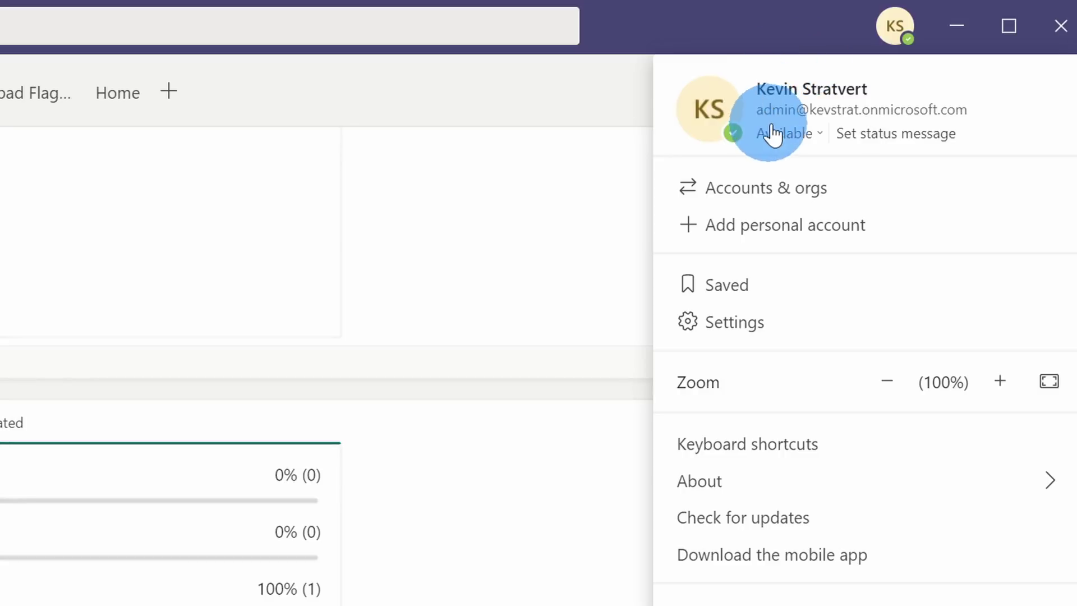
left_click(790, 135)
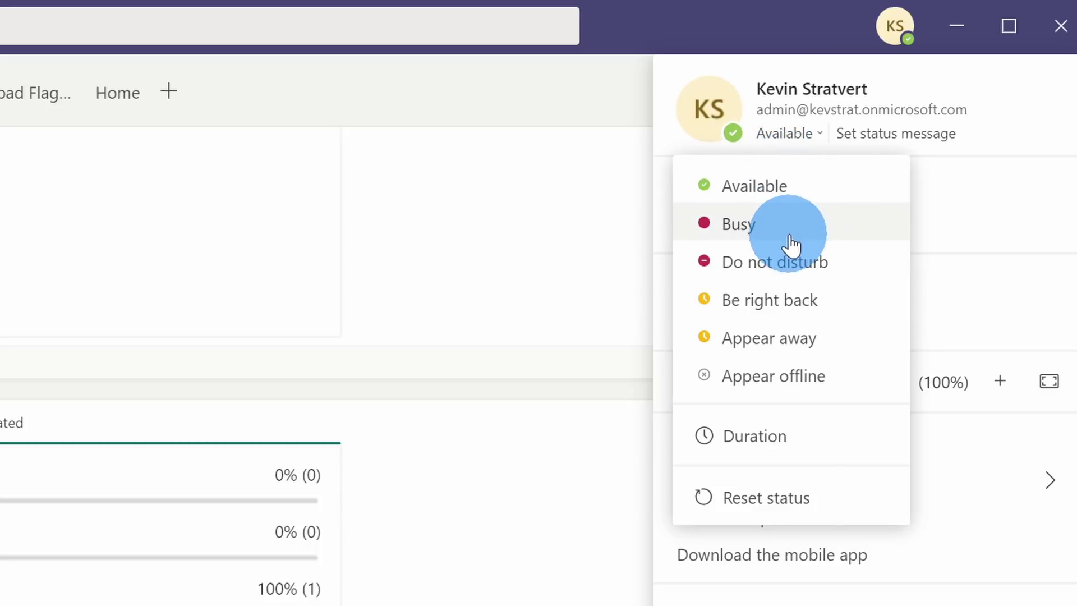
left_click(827, 381)
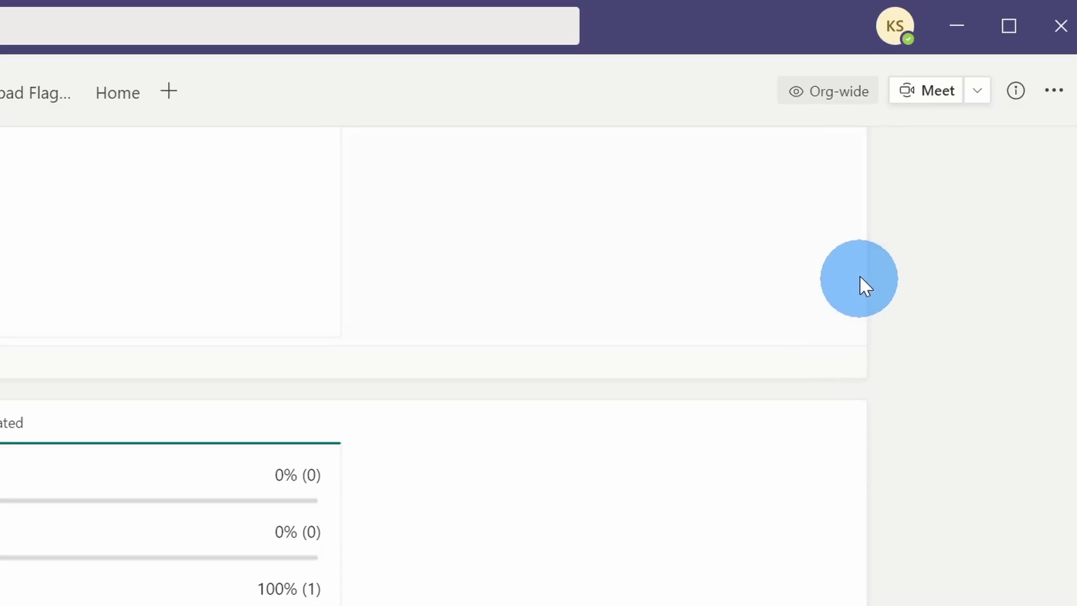
Set the availability status to Appear offline with a duration that resets after Today
left_click(893, 44)
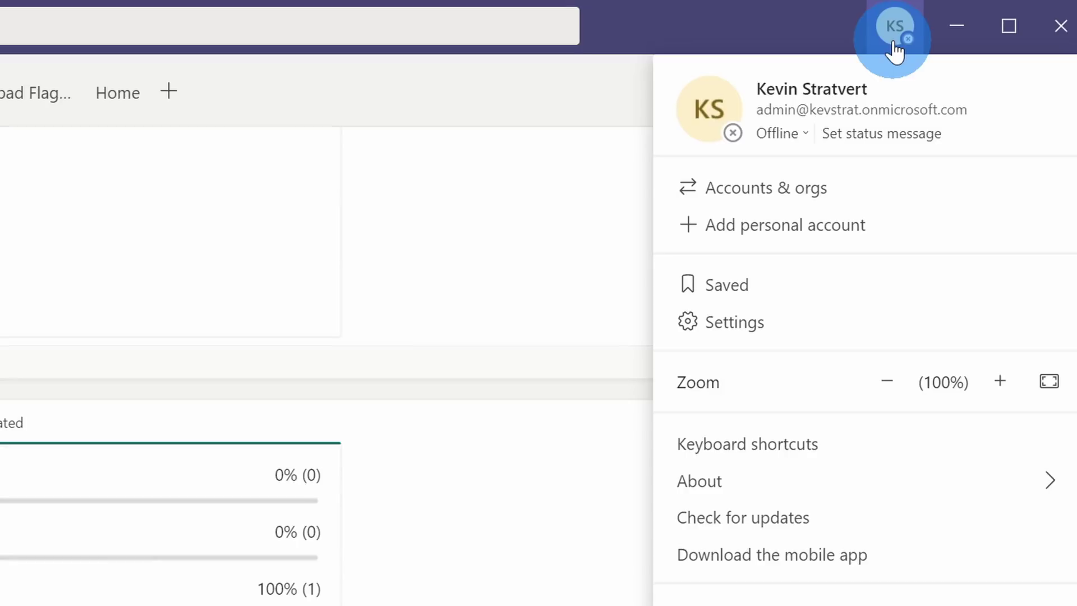
left_click(781, 135)
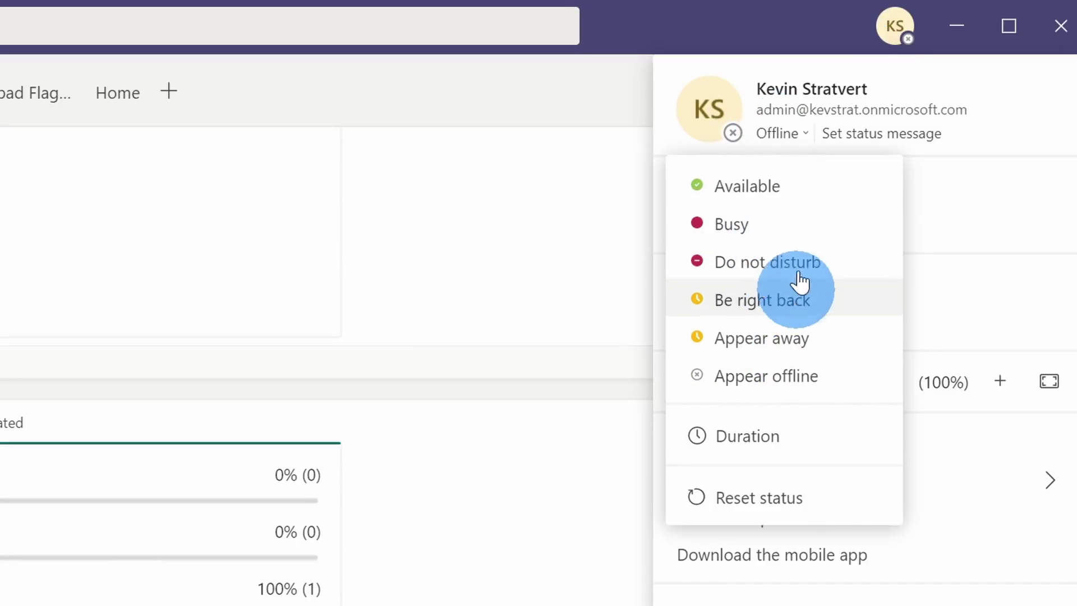
left_click(808, 440)
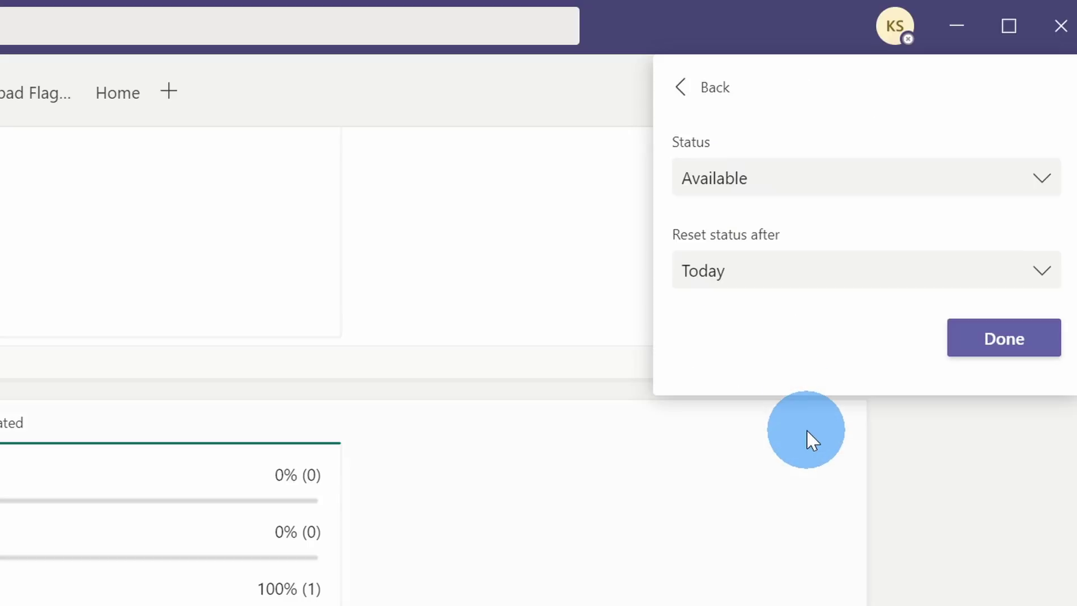
left_click(813, 194)
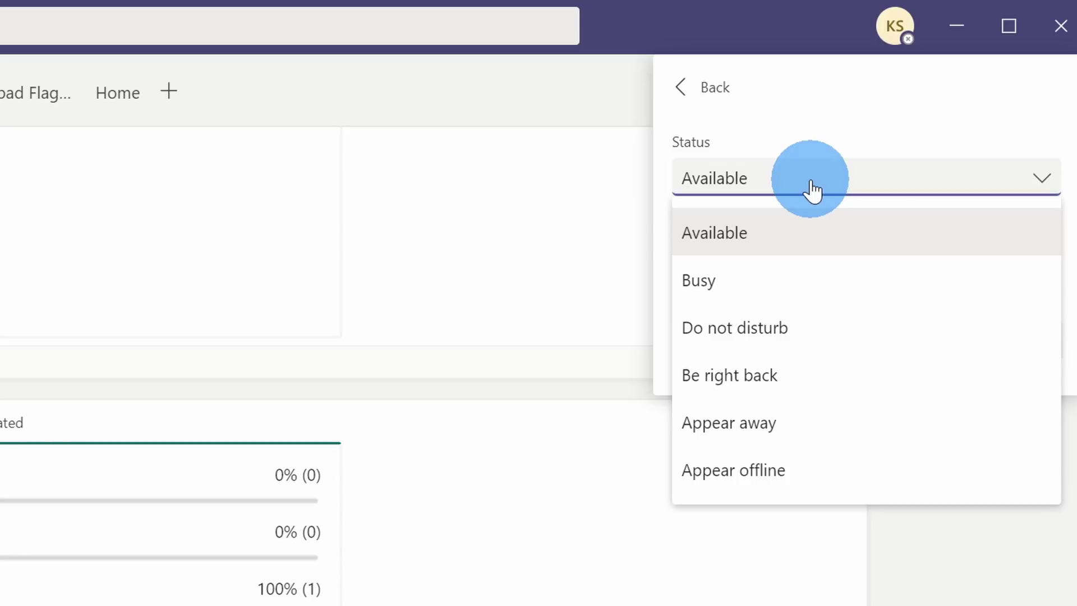
left_click(844, 460)
left_click(799, 273)
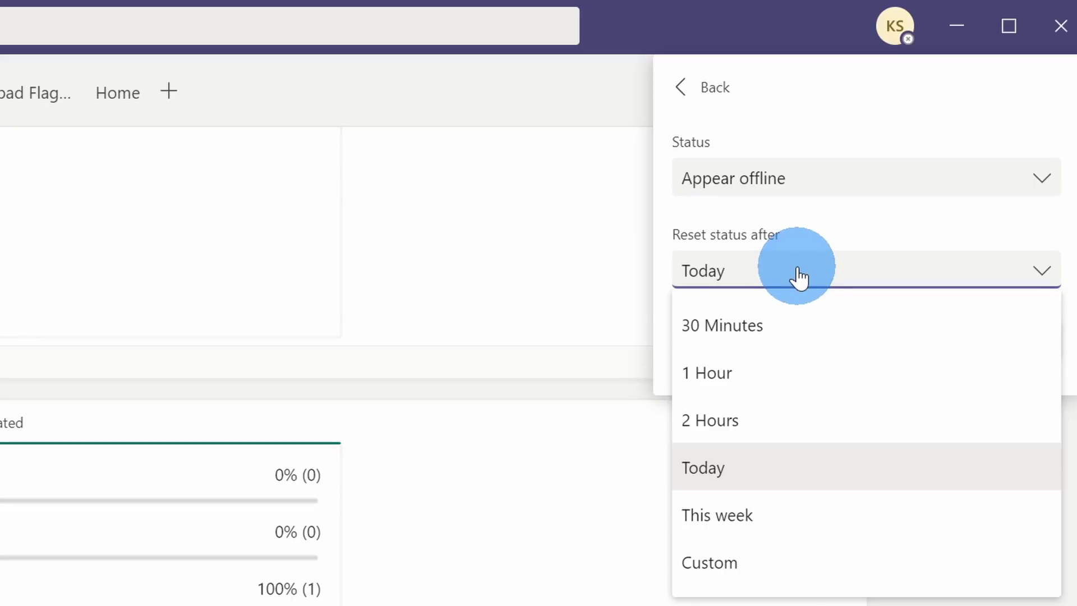
left_click(765, 467)
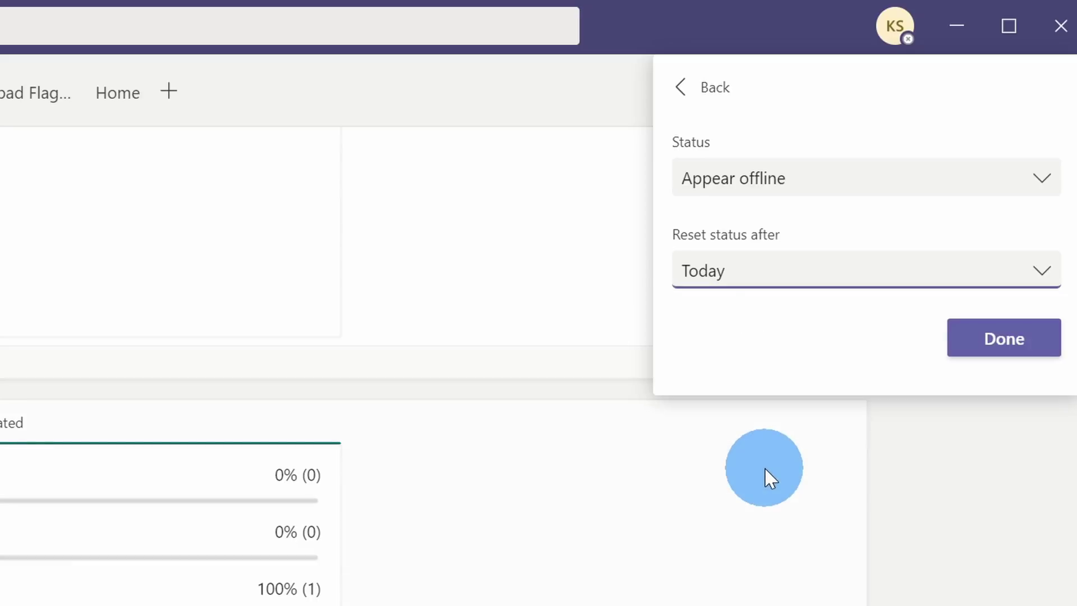
left_click(990, 342)
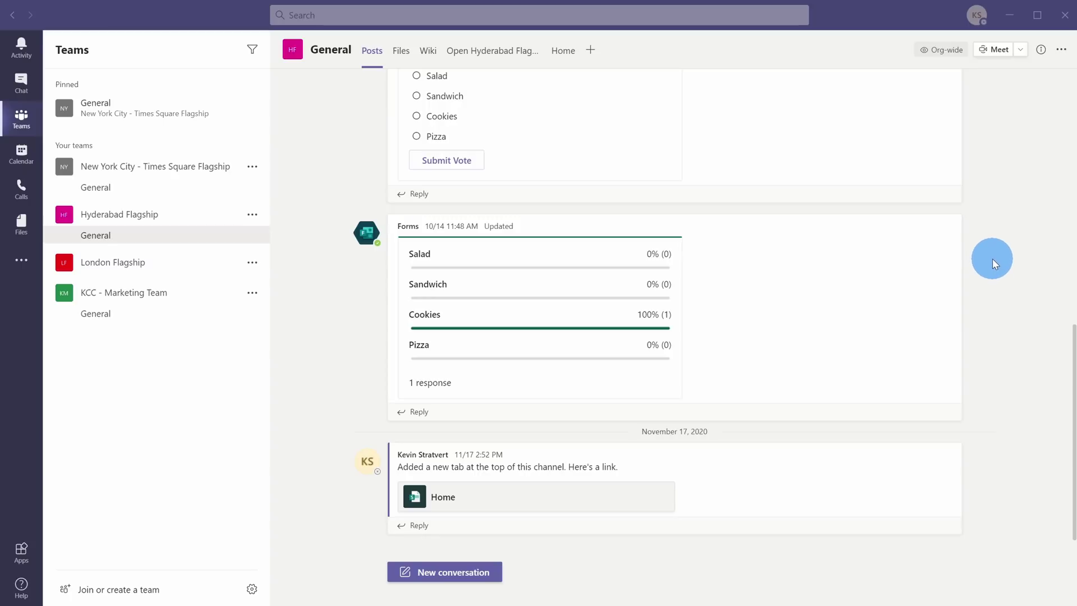
Open the settings from the profile menu and review the Notifications options
left_click(992, 259)
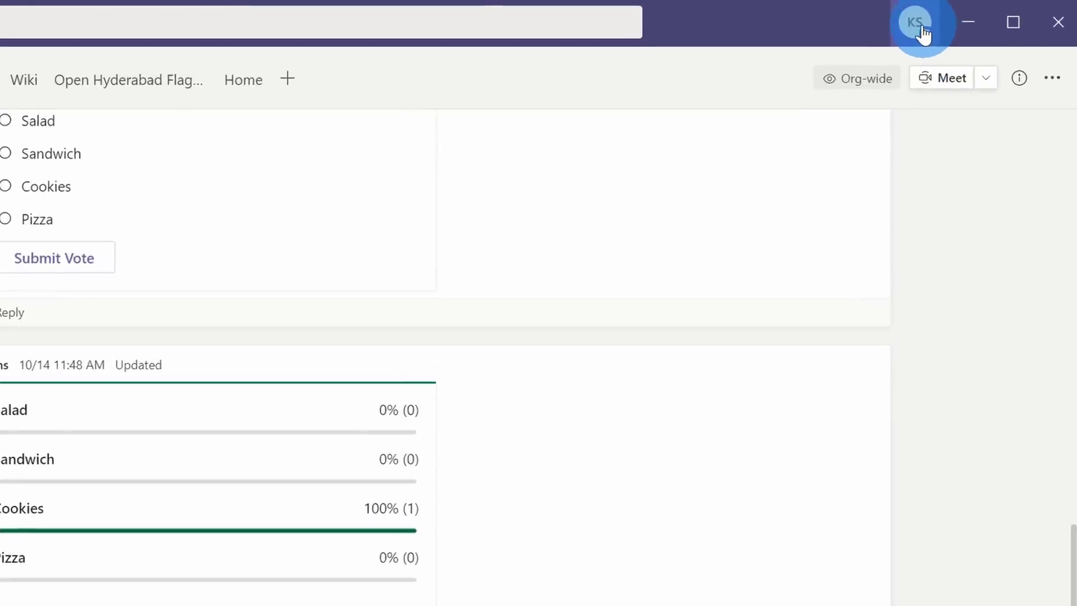
left_click(978, 17)
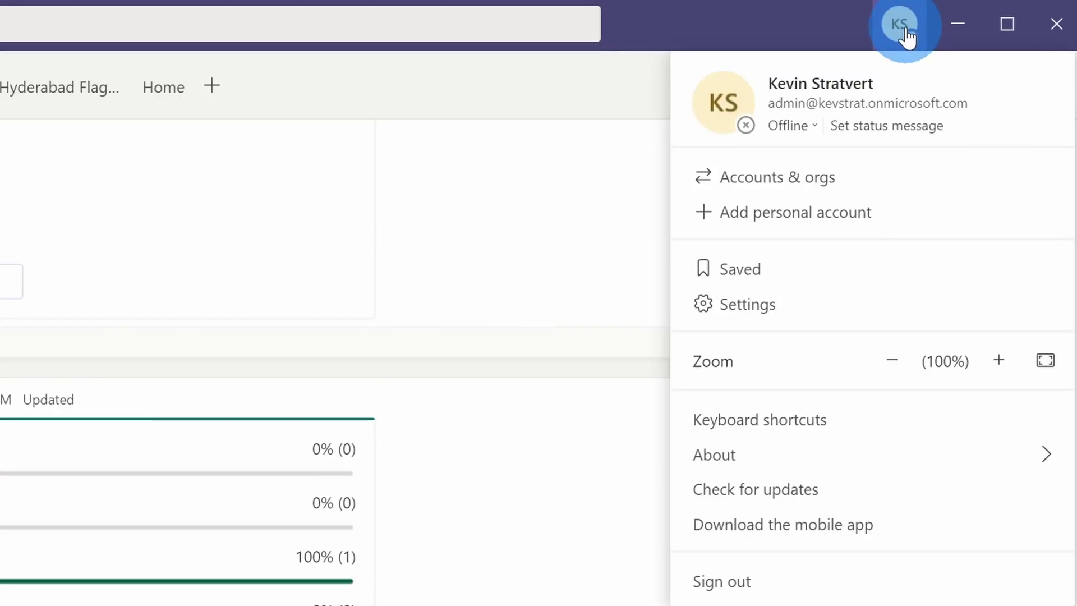
left_click(858, 310)
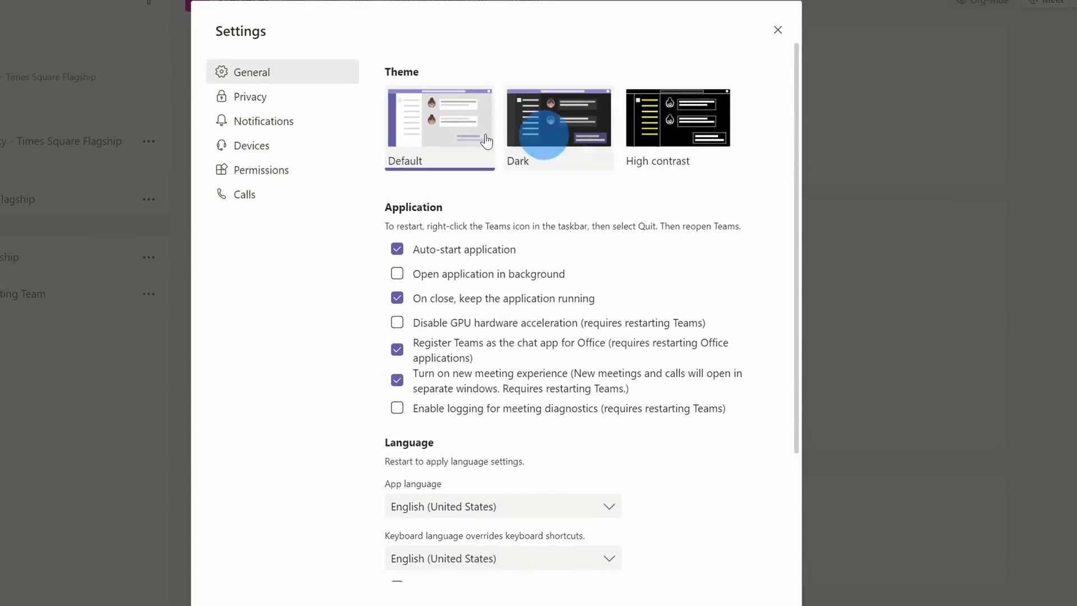
left_click(307, 120)
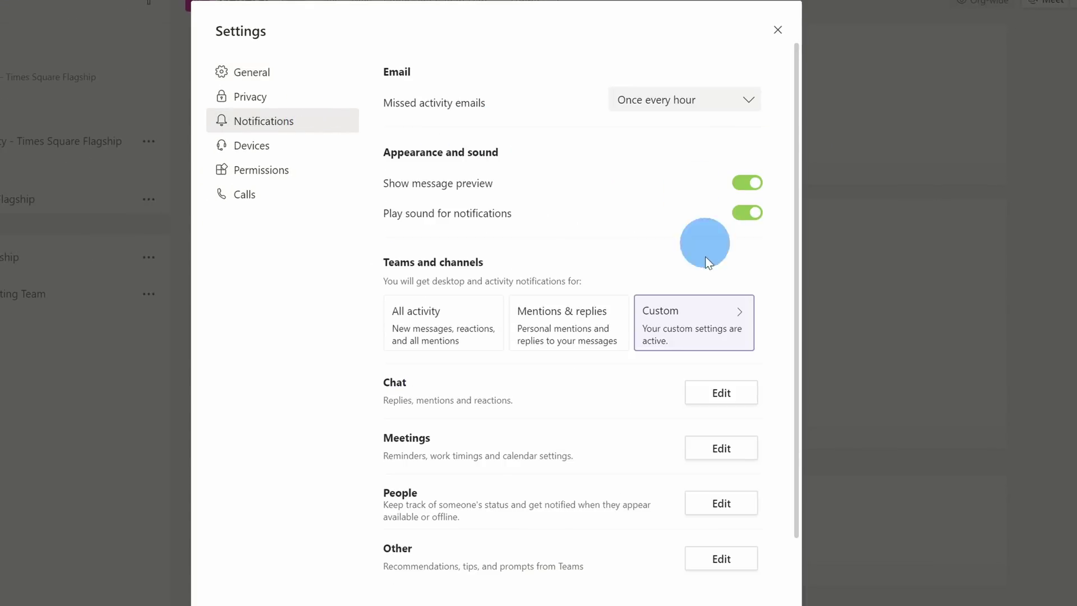
scroll(626, 465, "down", 1)
scroll(625, 464, "up", 1)
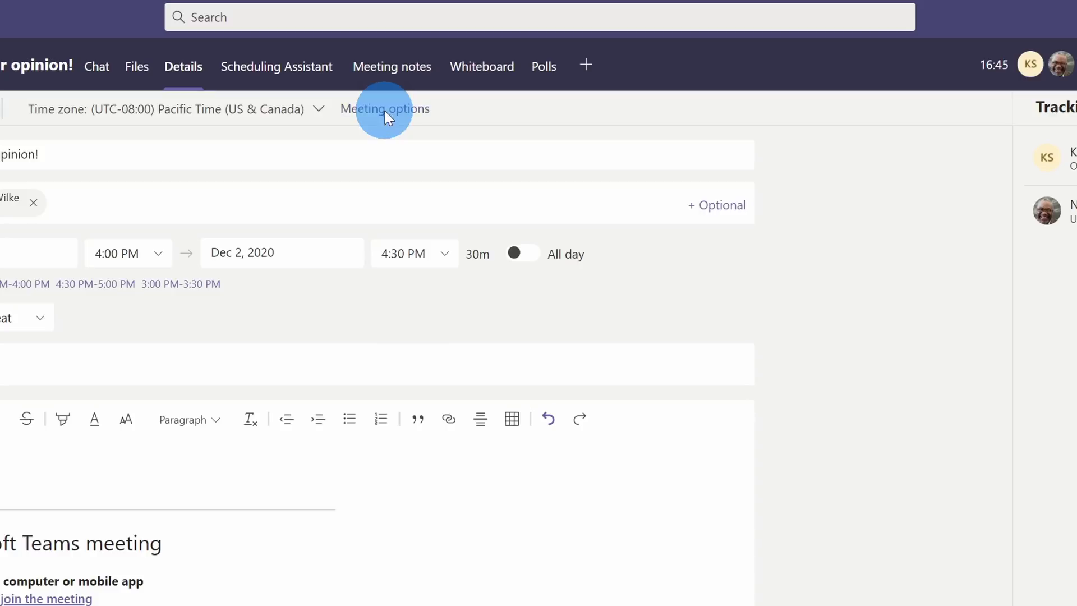
Turn off Allow attendees to unmute in the options of the "Tell me your opinion!" meeting
left_click(385, 115)
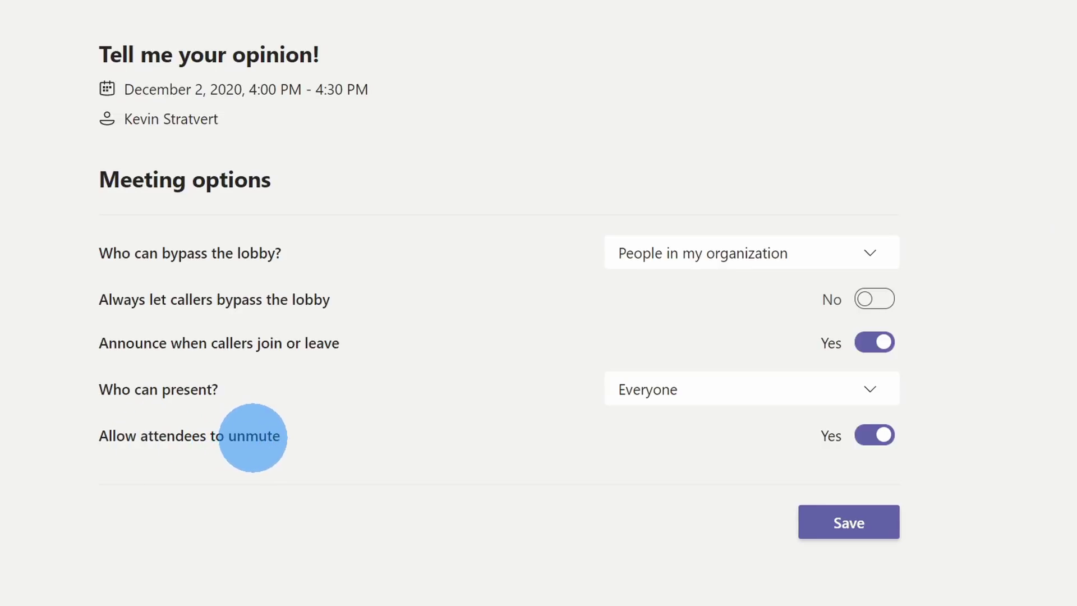
left_click(876, 438)
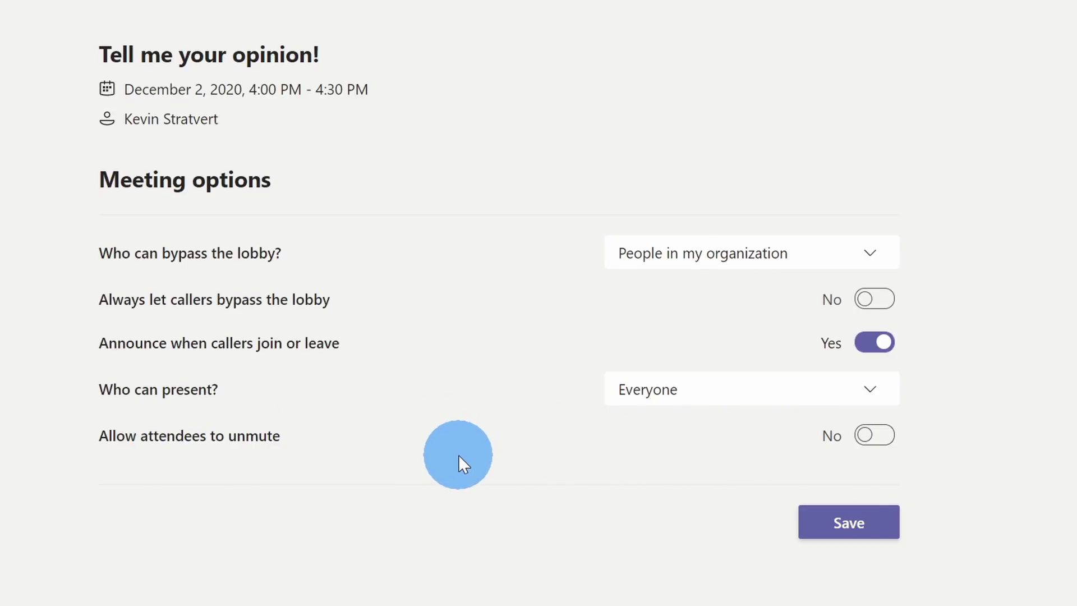
left_click(676, 405)
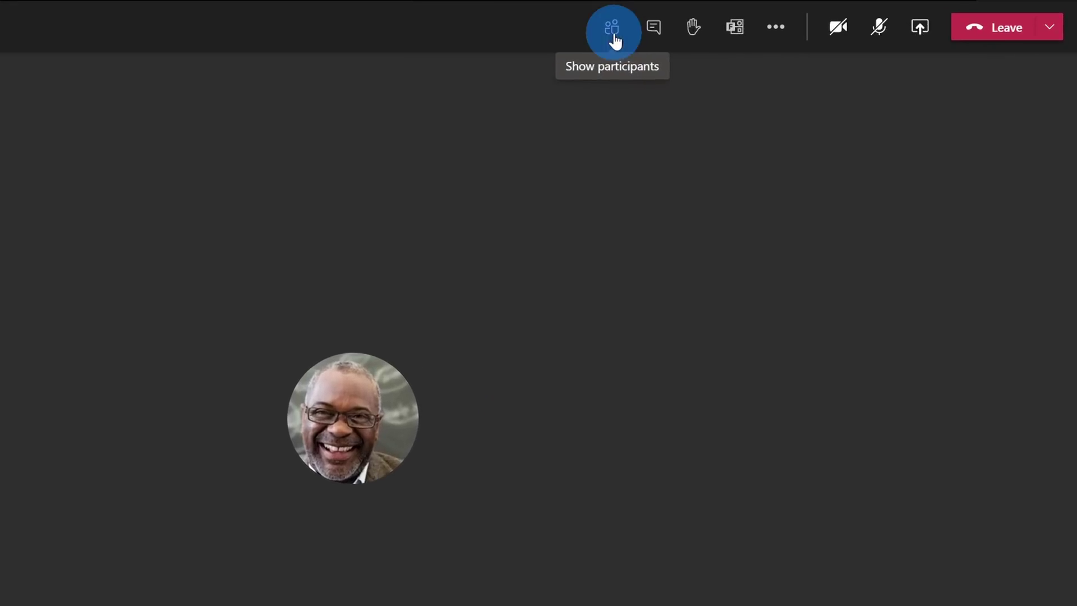
Disallow attendees to unmute from the running meeting's participant list, and try the microphone control as an attendee
left_click(614, 39)
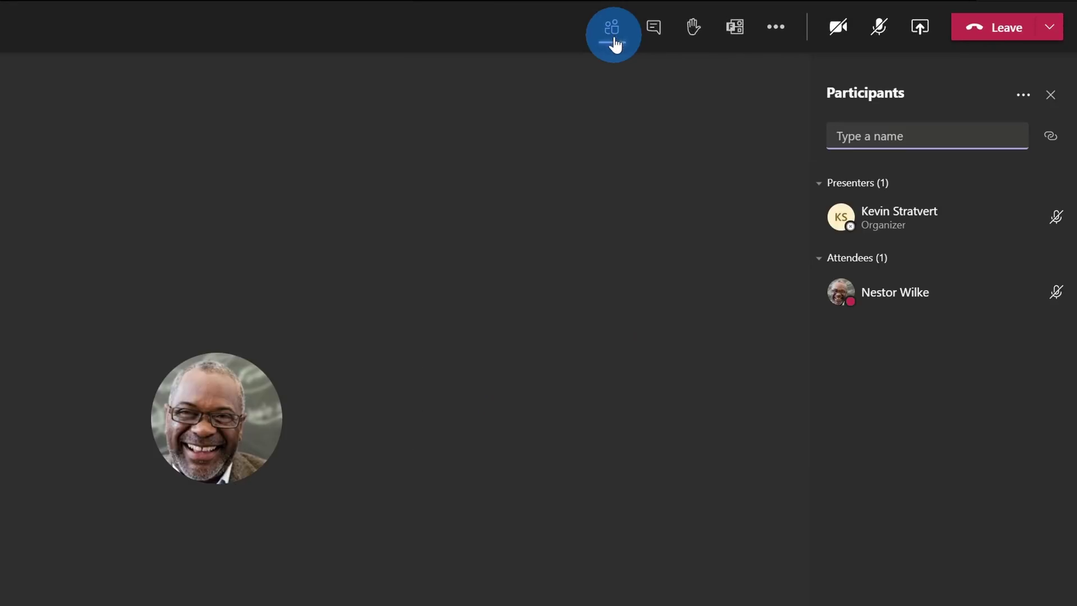
left_click(1024, 98)
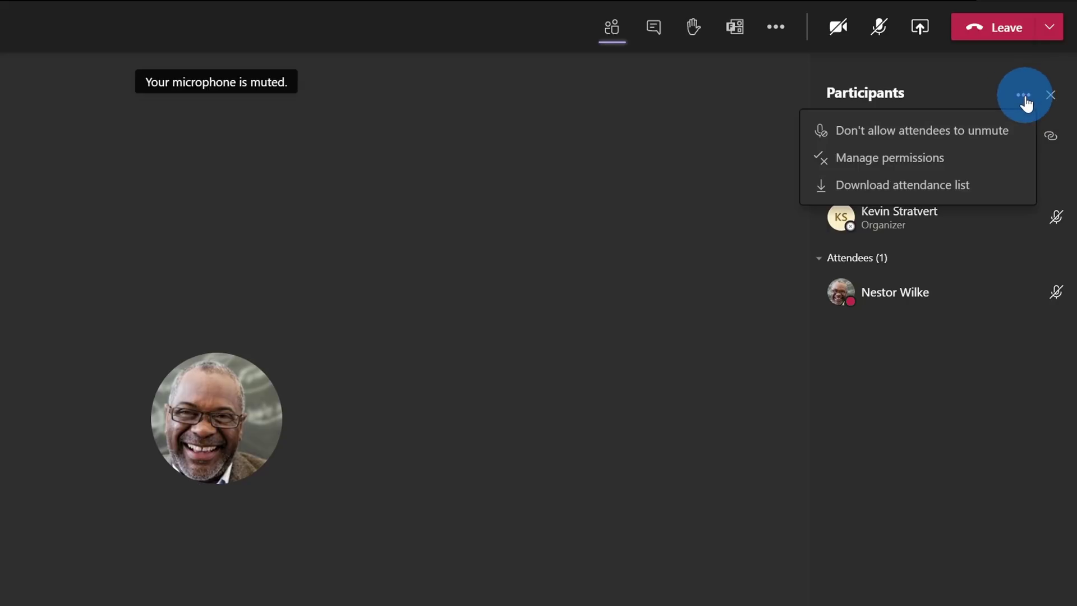
left_click(912, 135)
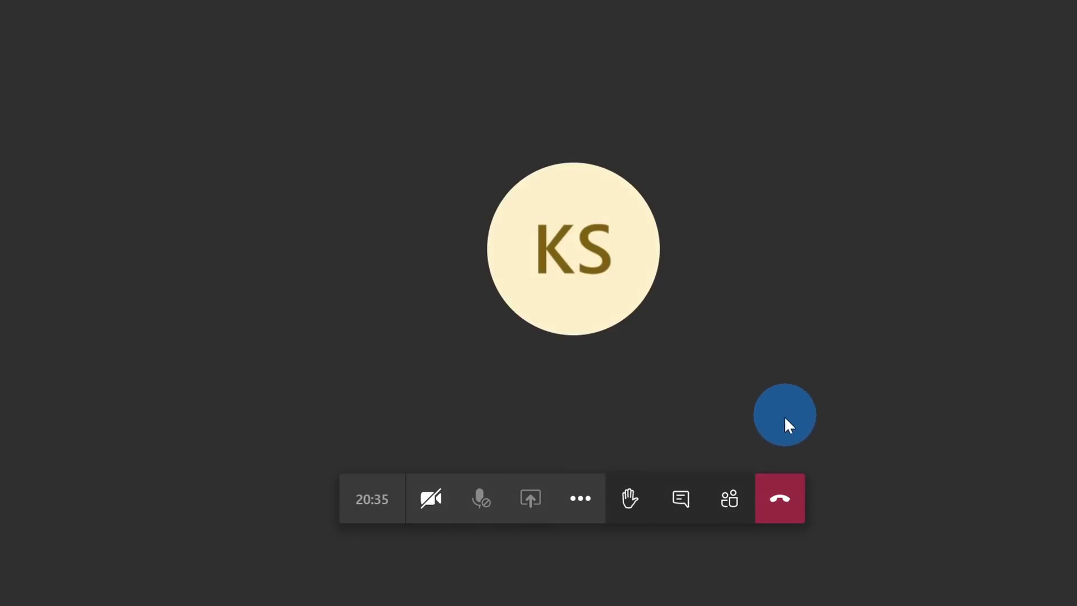
left_click(483, 497)
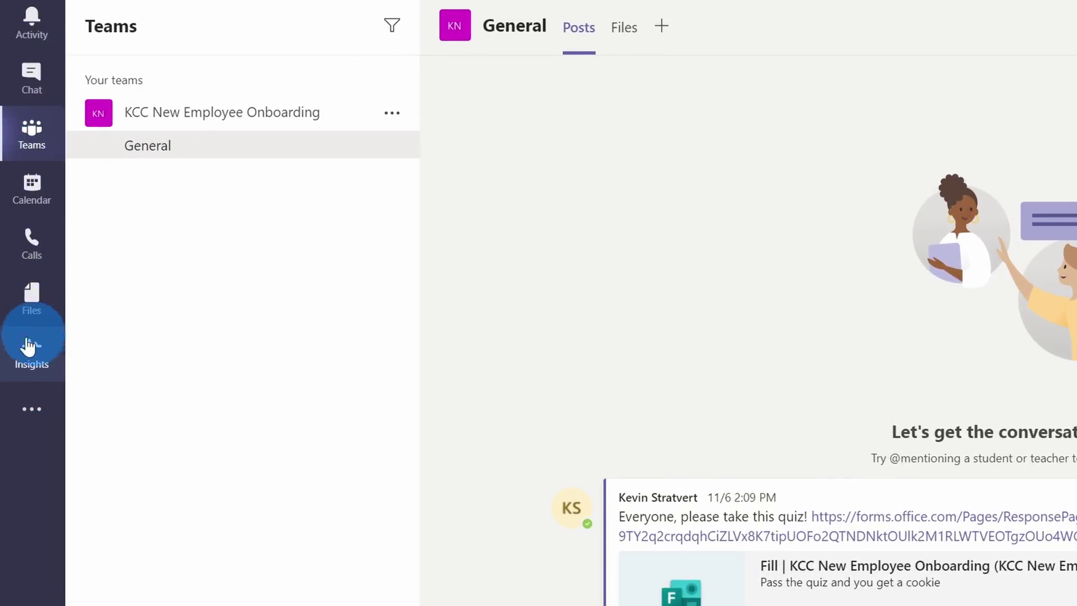
Open the Insights dashboard and view the daily active users charts, the activity filter choices and the time range choices
left_click(46, 369)
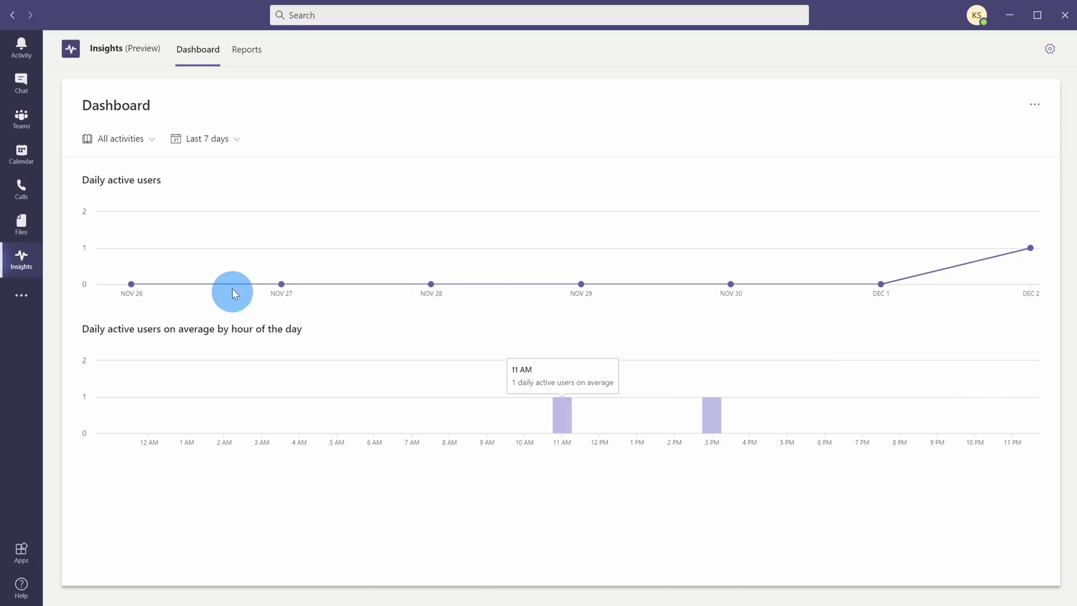
mouse_move(985, 261)
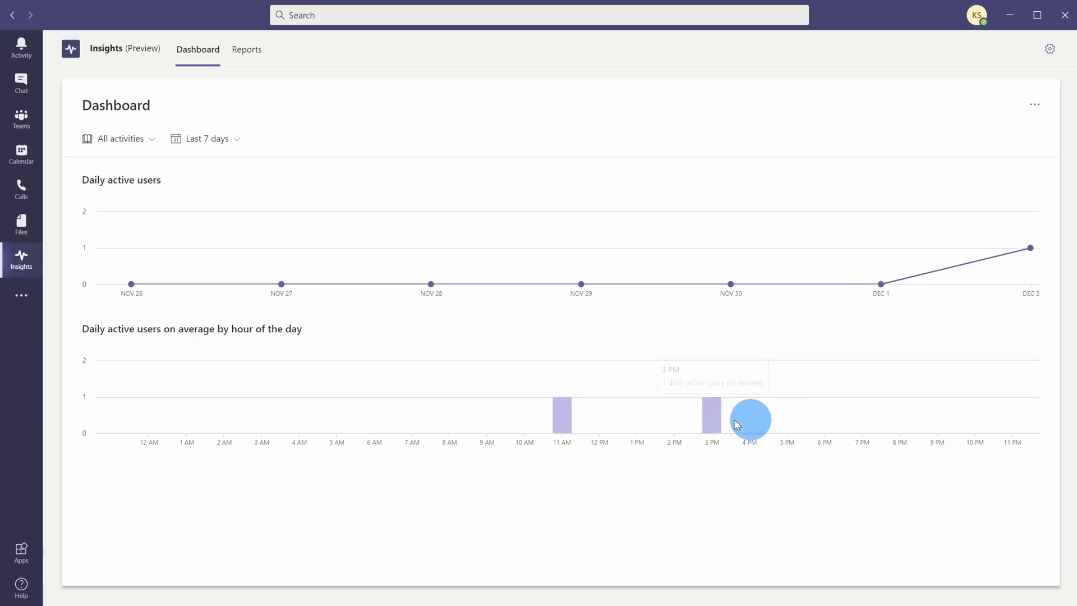
left_click(134, 139)
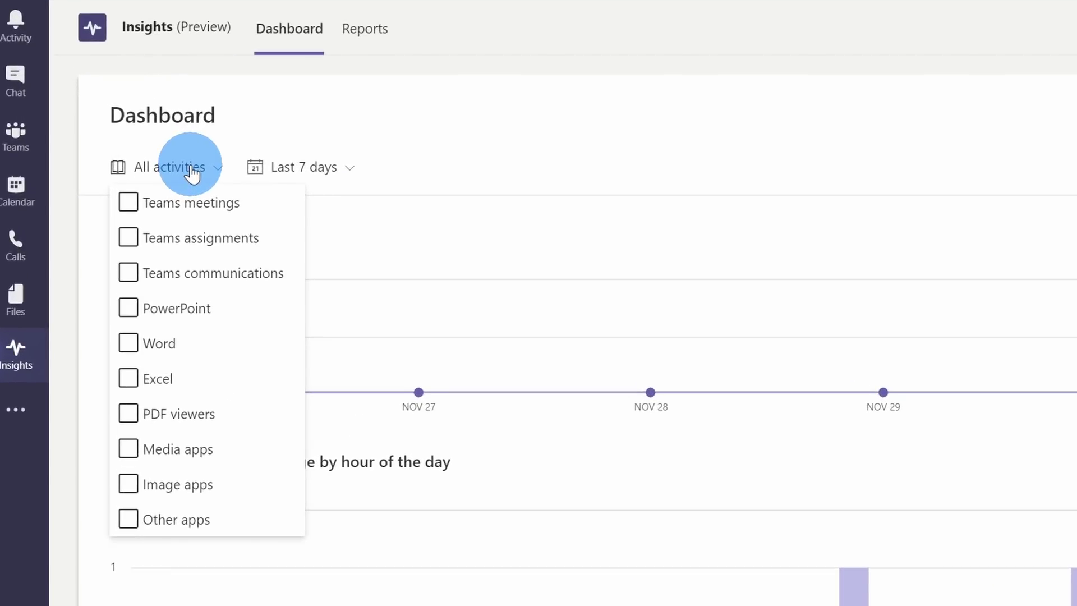
left_click(311, 168)
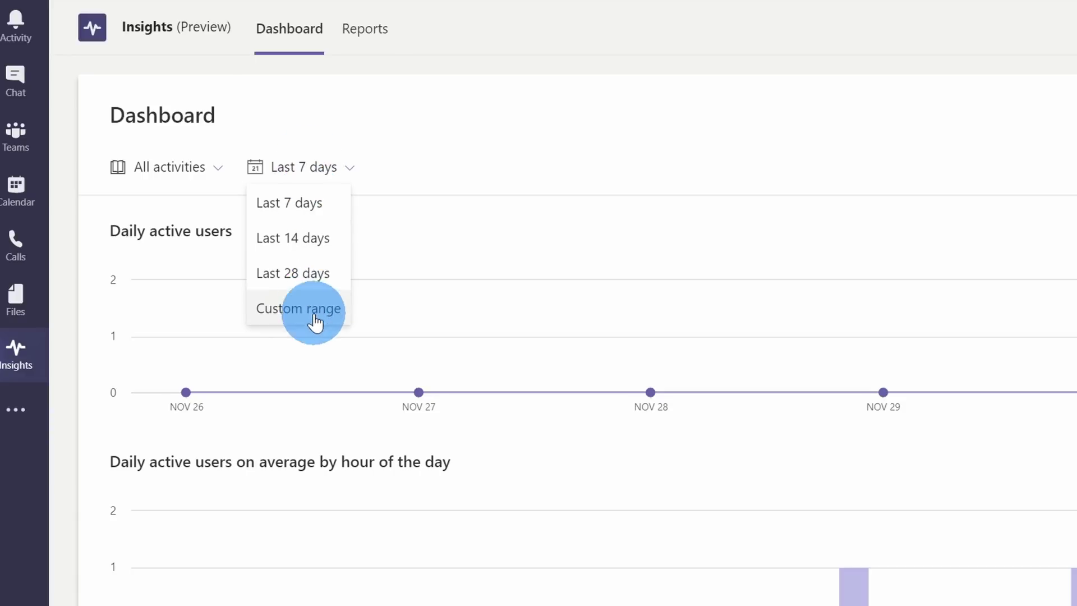
left_click(409, 171)
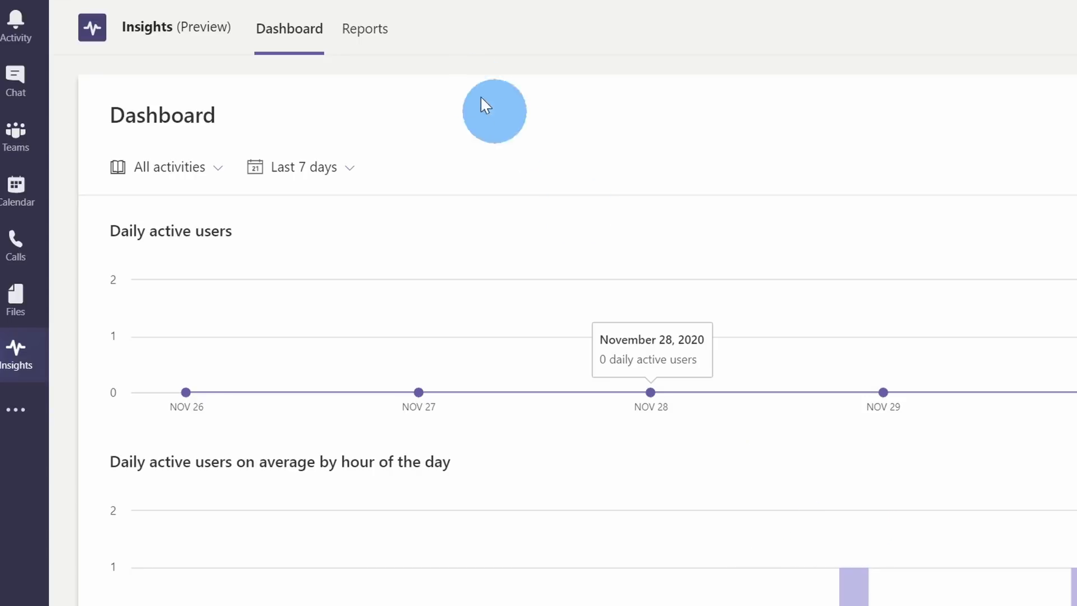
Export the digital activity report to CSV with the date range Last 7 days
left_click(359, 45)
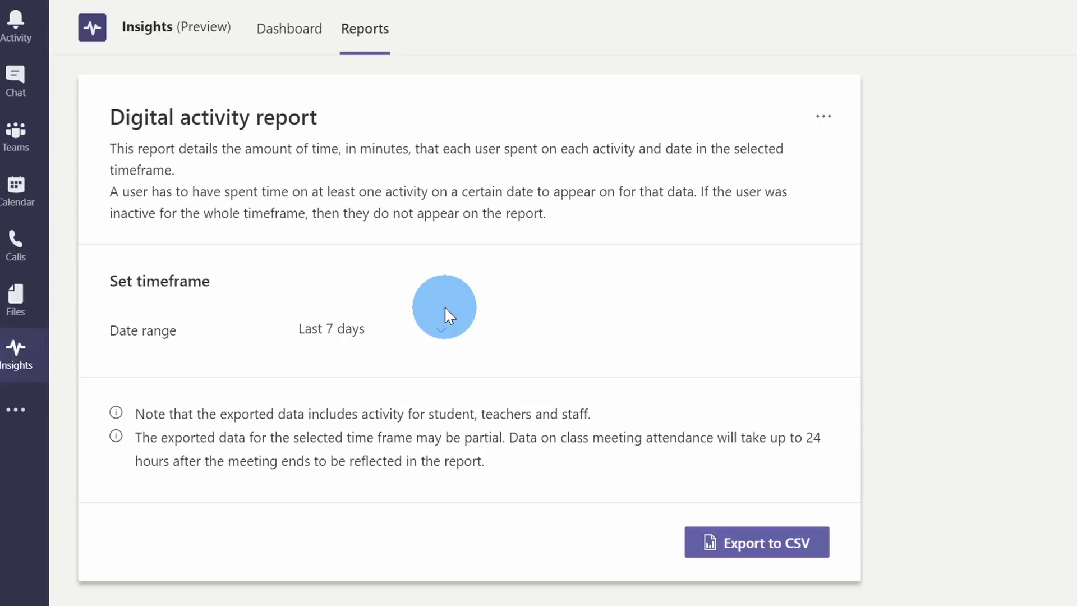
left_click(441, 329)
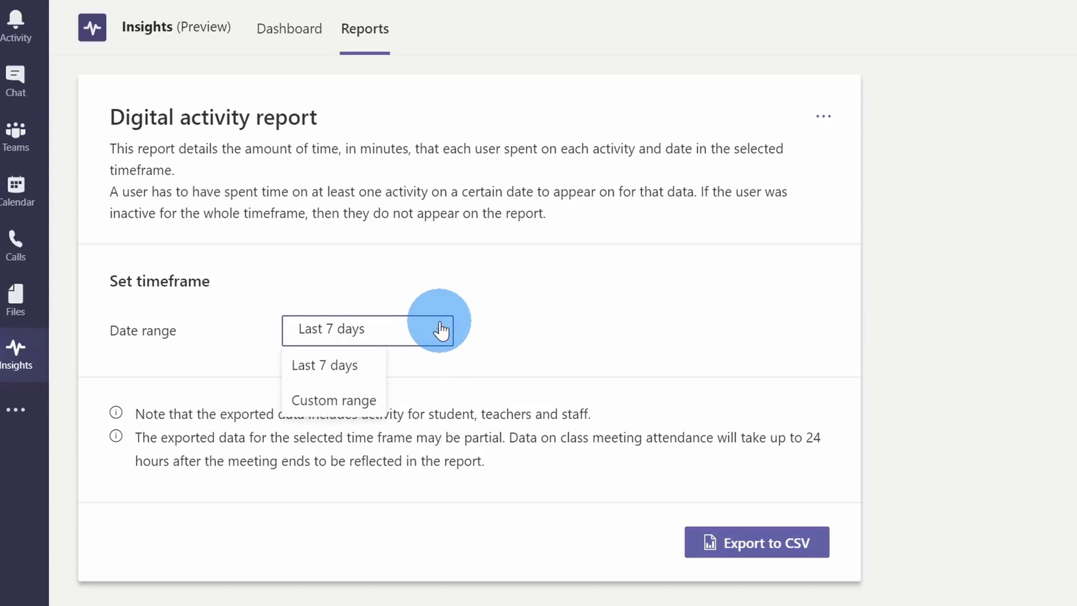
left_click(541, 292)
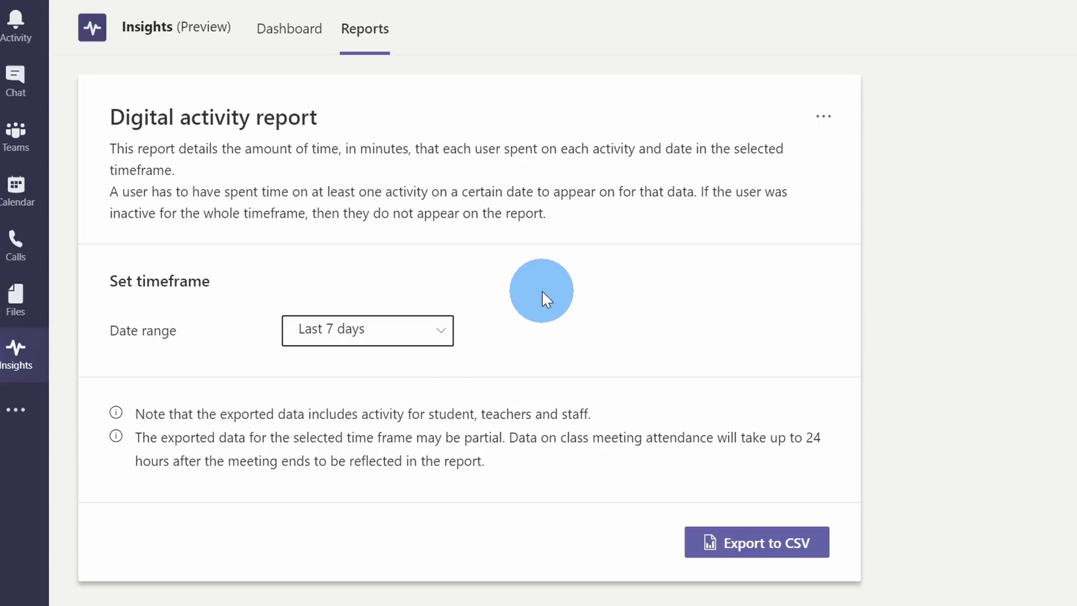
left_click(784, 553)
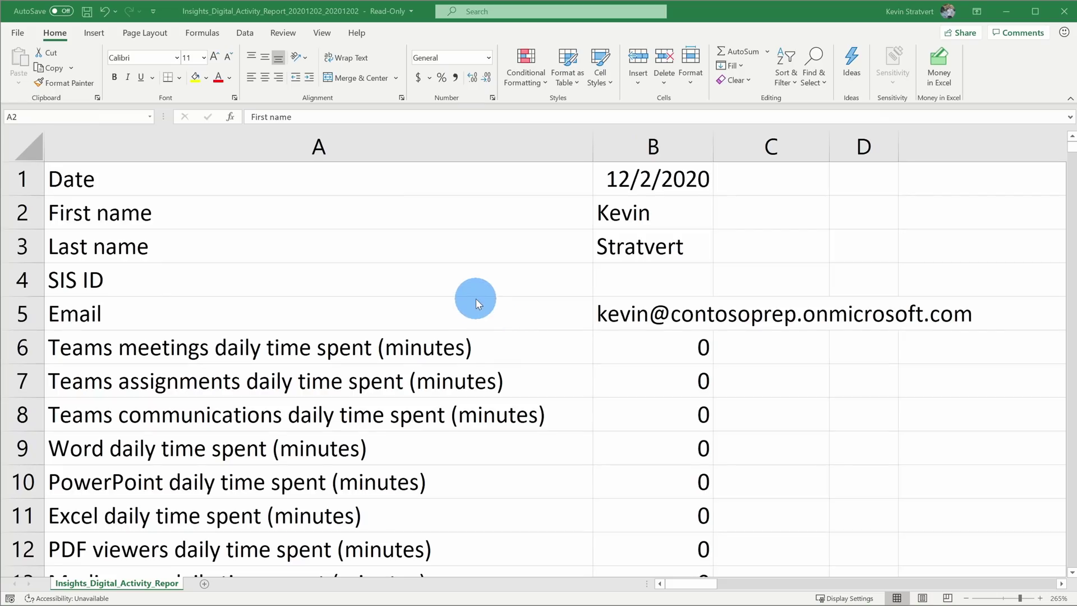
Examine the exported activity report in Excel, covering the date, user details and daily minutes spent per app
left_click(659, 180)
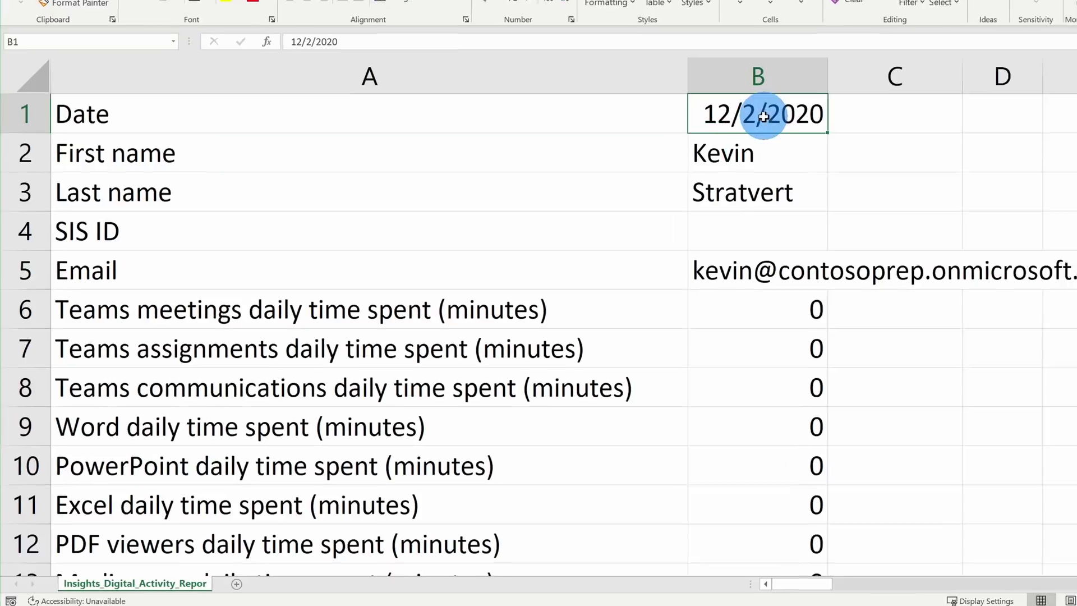
left_click_drag(774, 150, 796, 245)
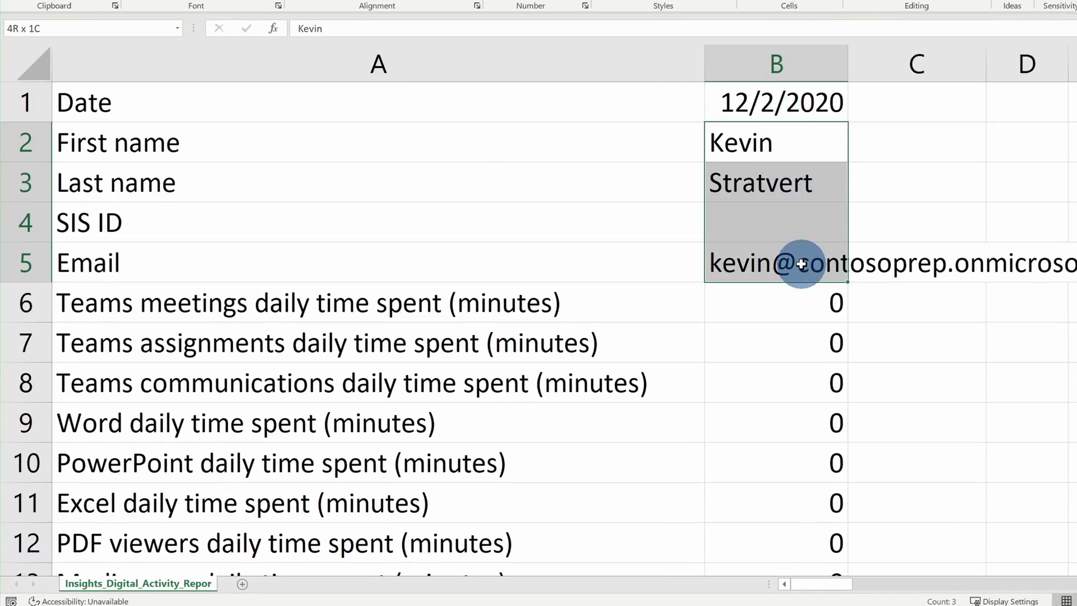
scroll(799, 252, "down", 1)
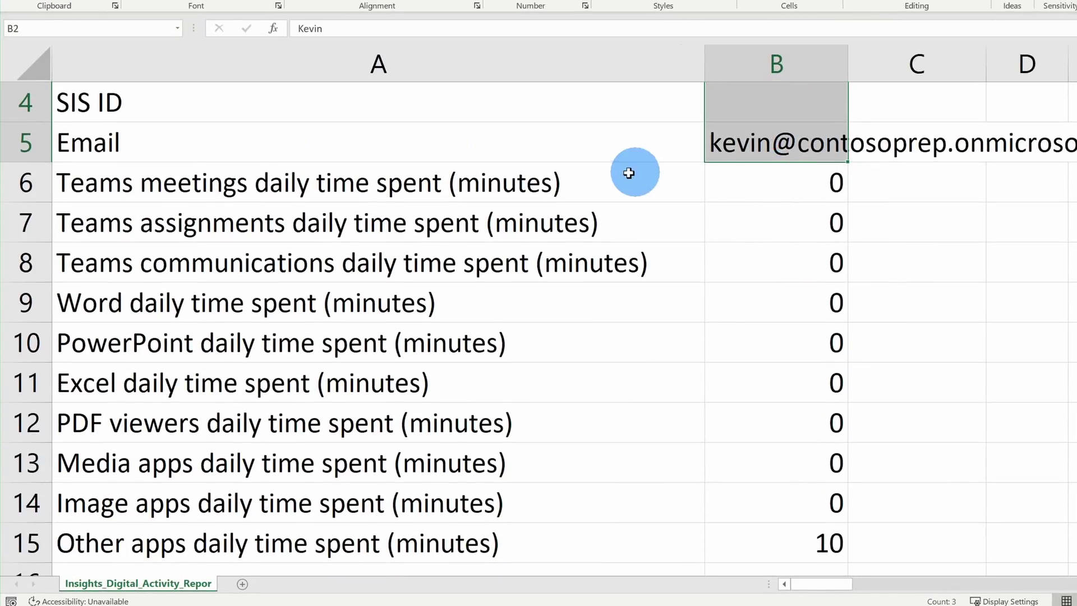
left_click_drag(628, 173, 801, 245)
scroll(285, 397, "down", 1)
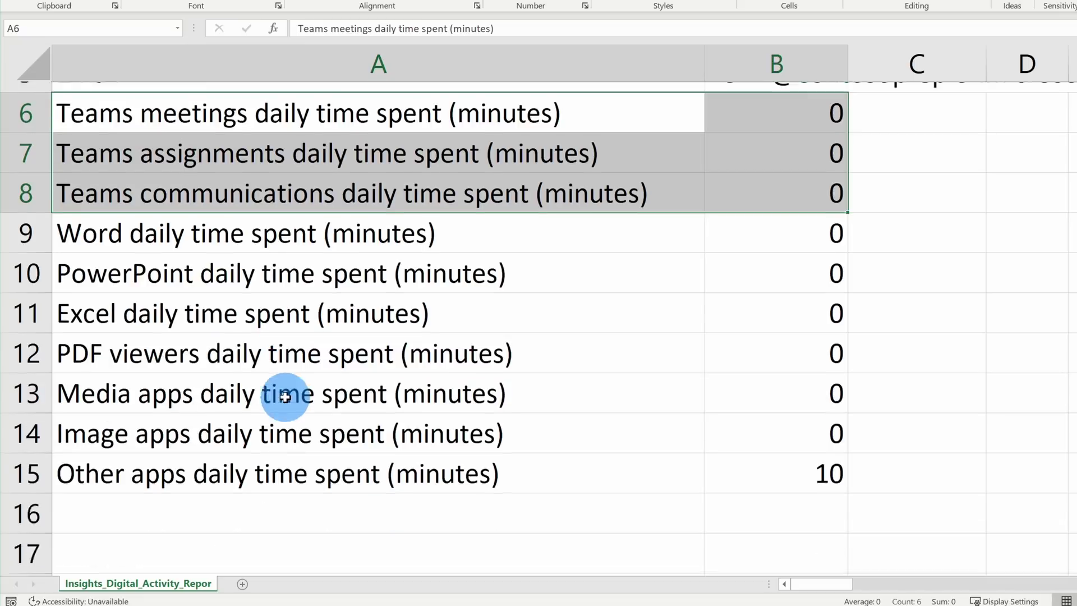
scroll(795, 340, "up", 2)
left_click(795, 337)
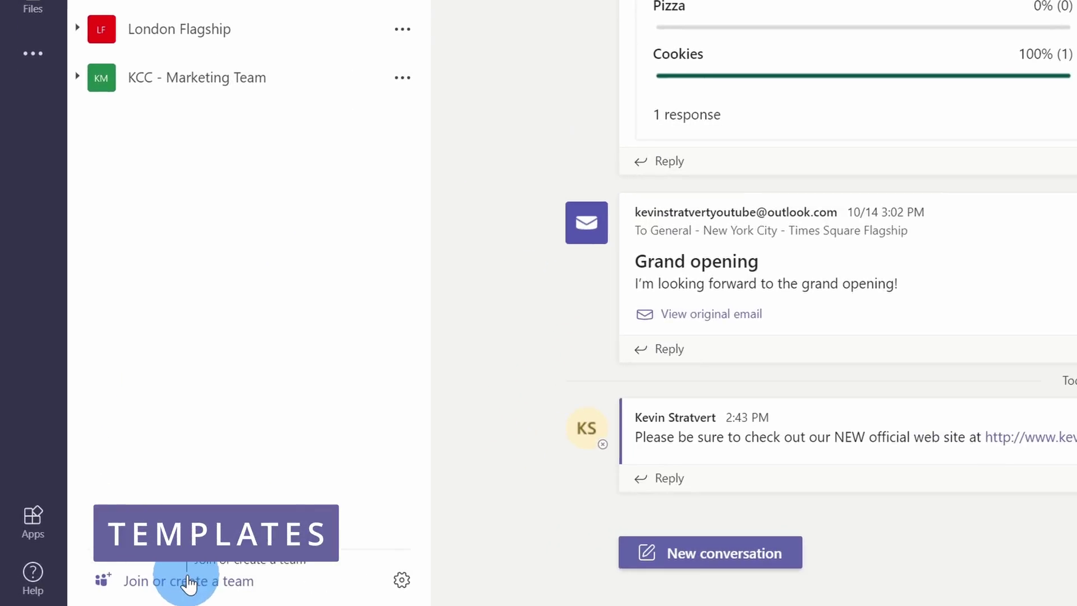
Start creating a team, look through the available team templates and choose the Manage a Project template
left_click(176, 587)
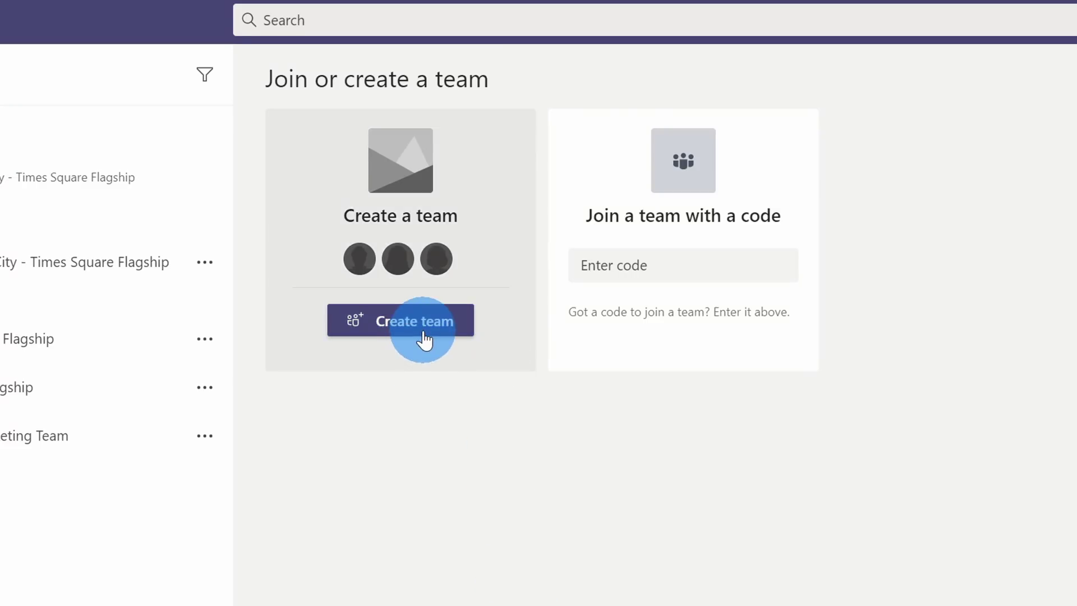
left_click(425, 338)
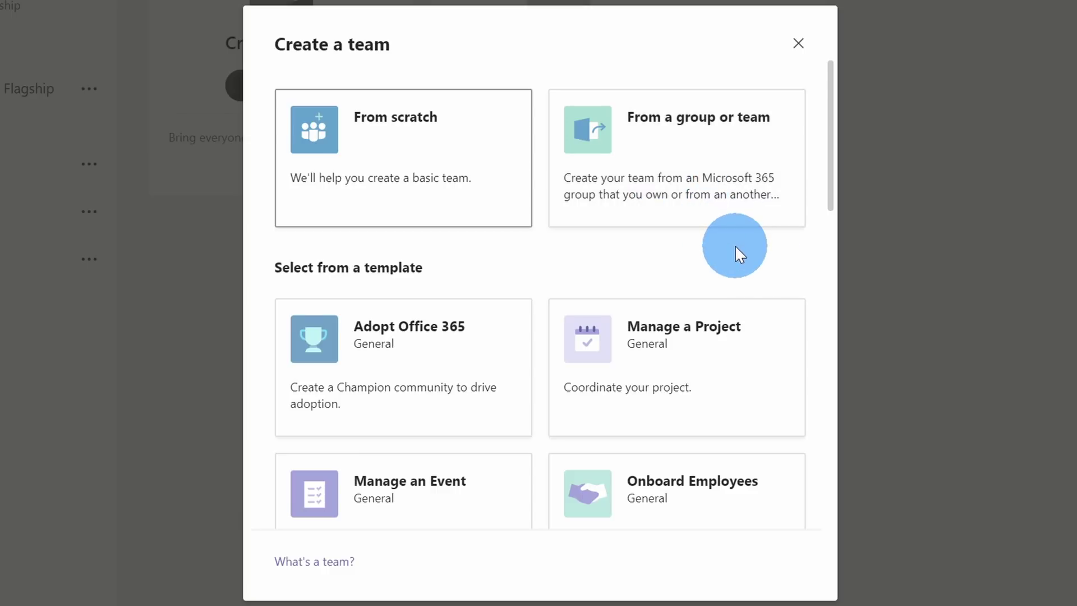
scroll(736, 250, "down", 2)
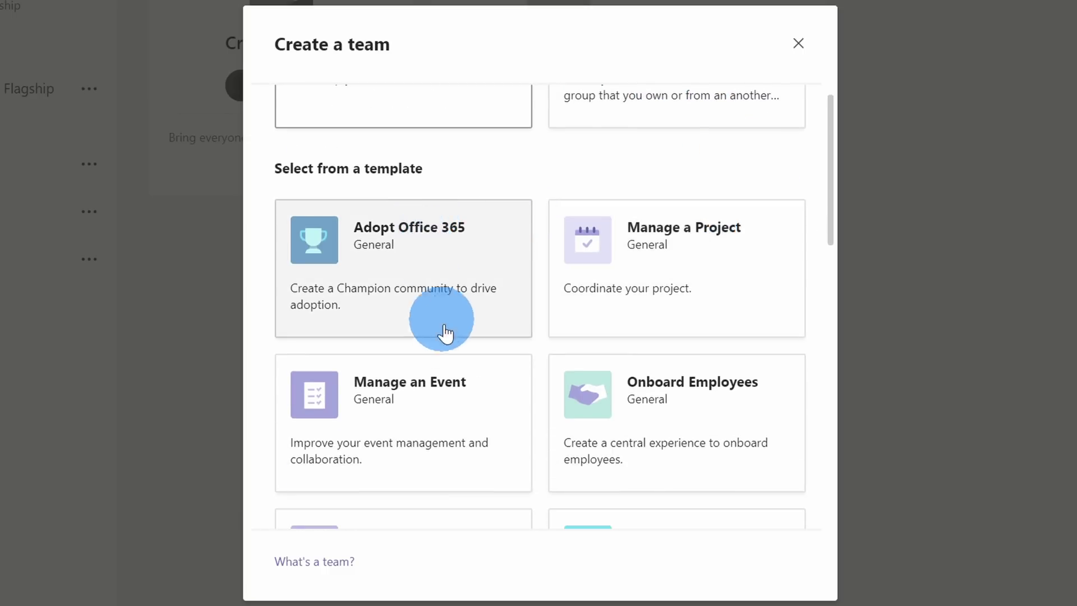
scroll(695, 441, "down", 9)
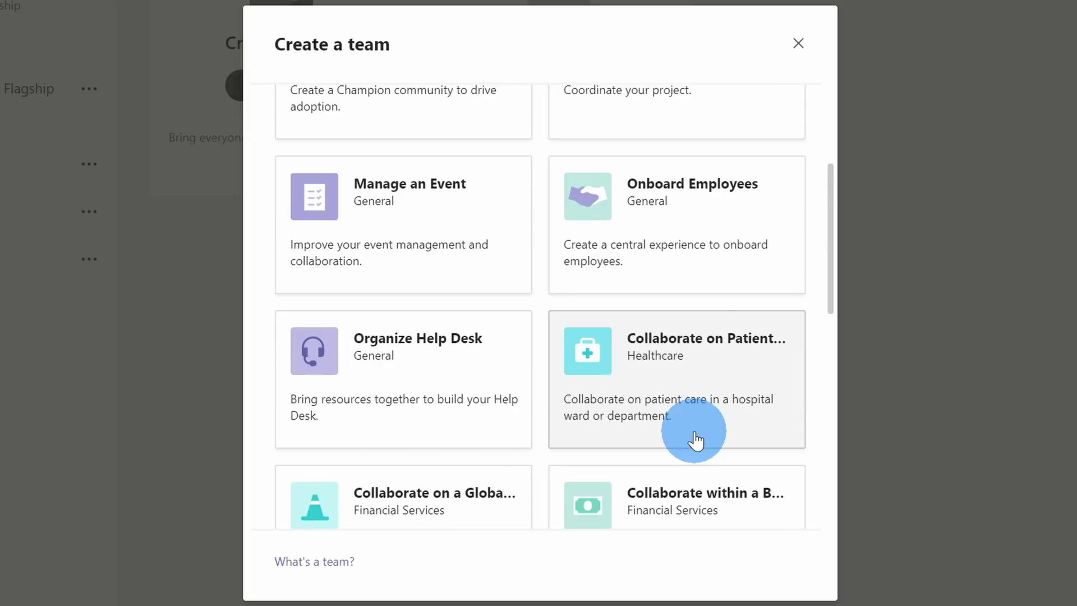
scroll(695, 438, "down", 4)
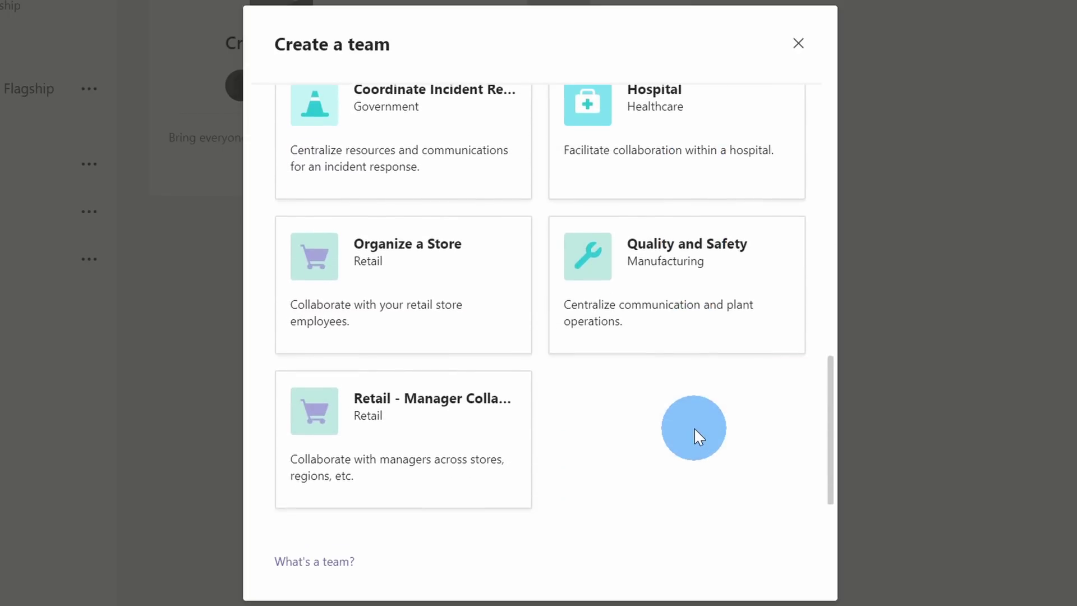
scroll(695, 438, "up", 9)
scroll(695, 437, "up", 5)
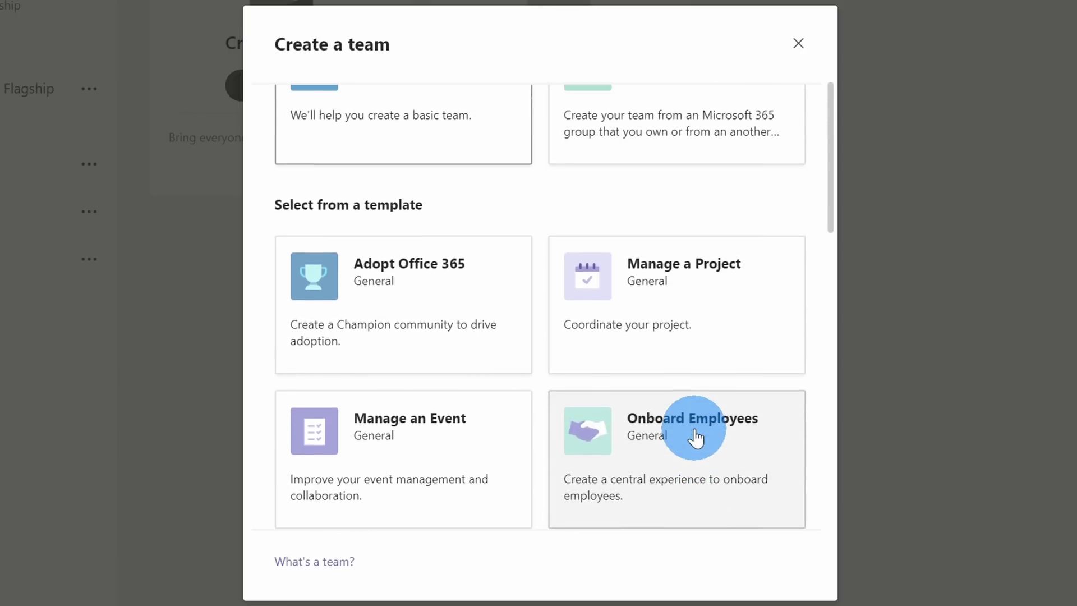
left_click(703, 337)
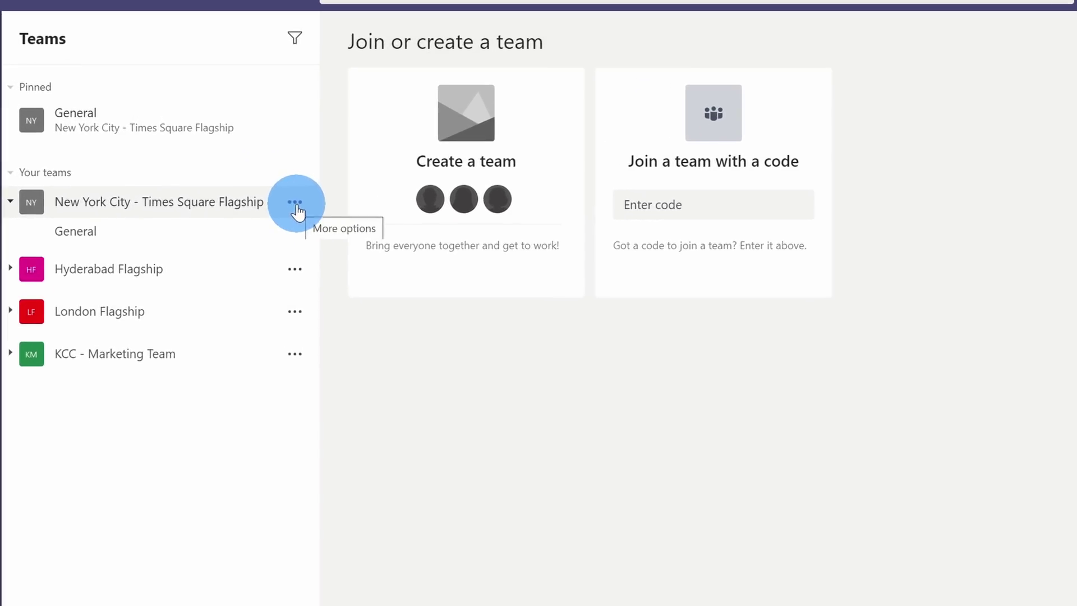
Add a channel named "This is lit 🔥", including the fire emoji, to the New York City - Times Square Flagship team
left_click(295, 203)
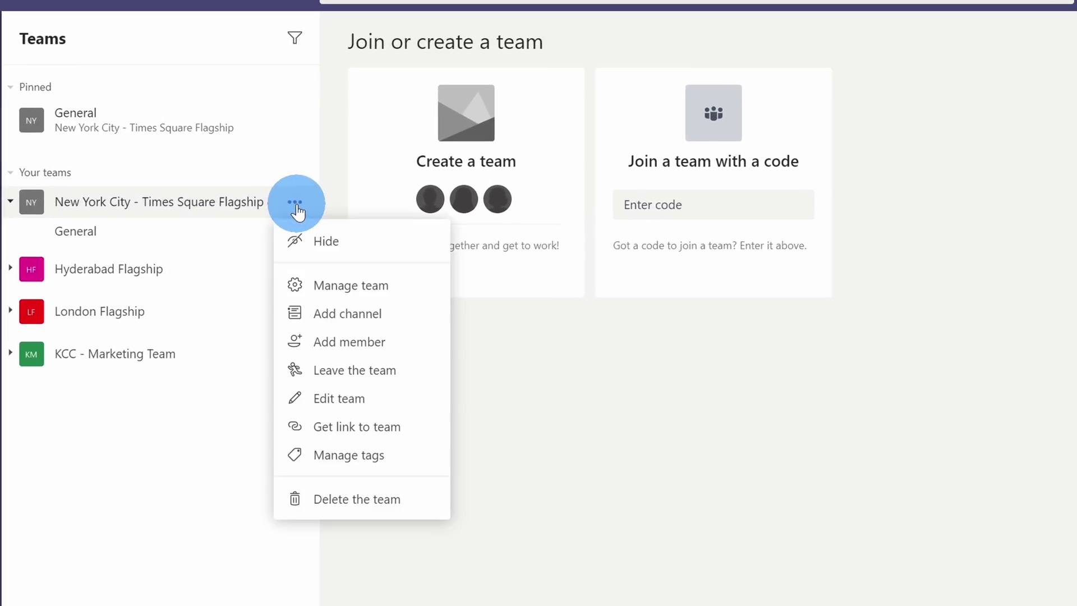
left_click(348, 312)
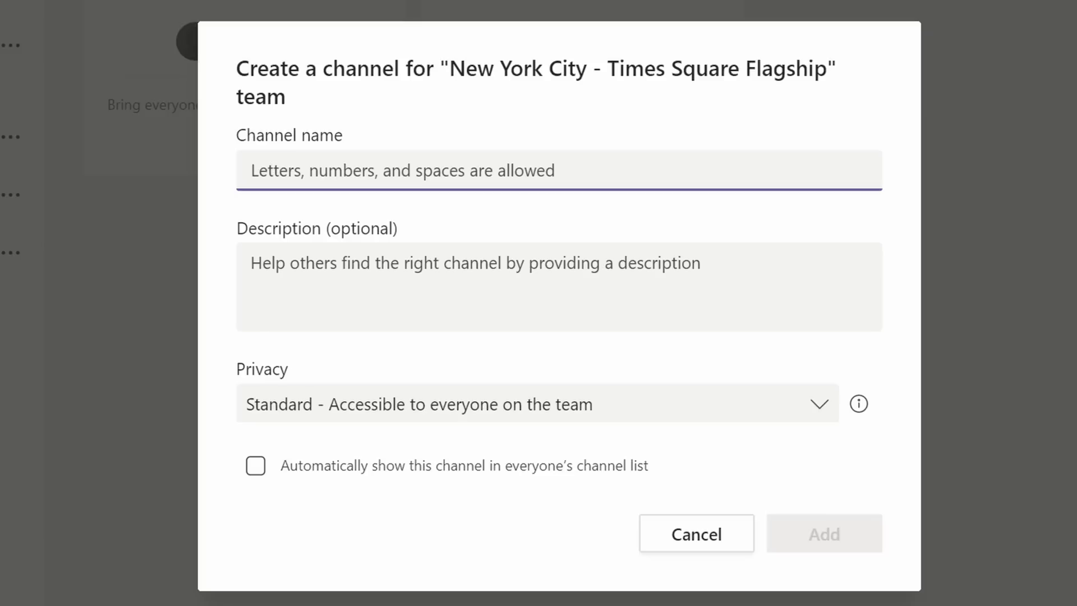
type("This is lit")
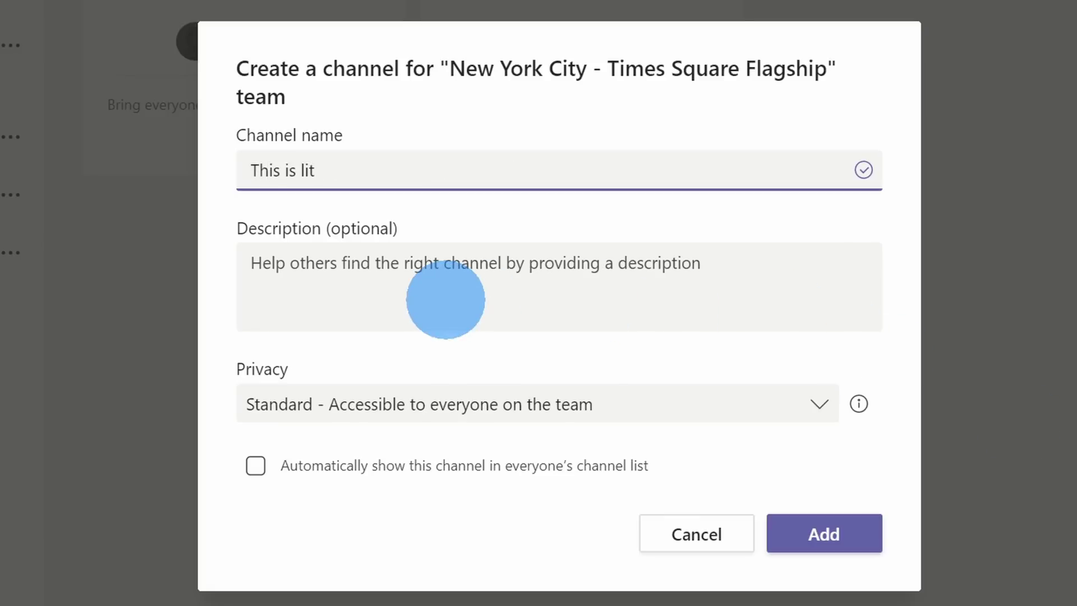
key("super+period")
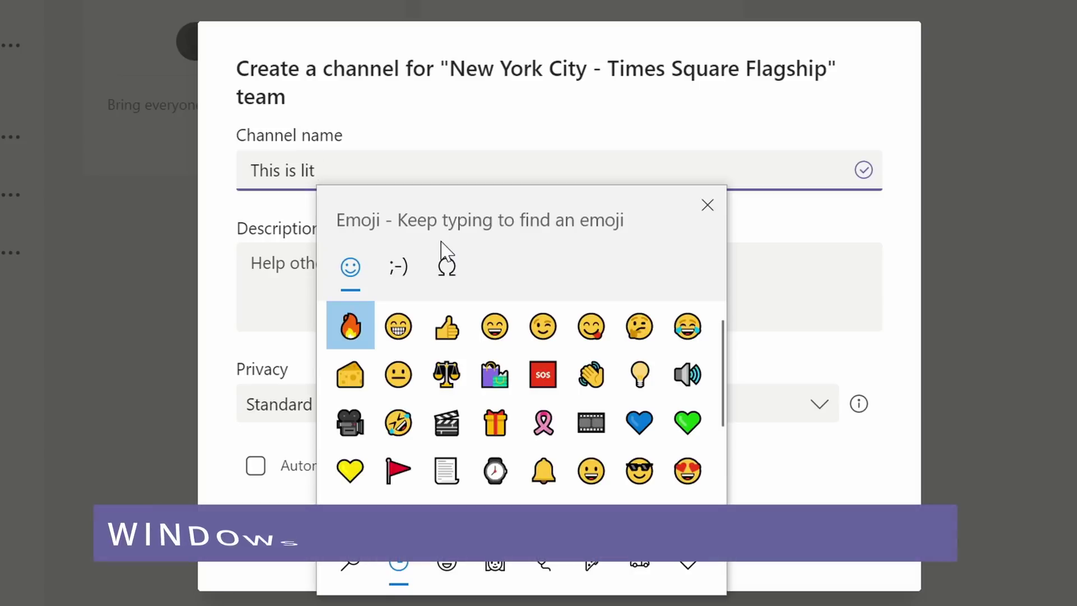
left_click(361, 336)
left_click(755, 240)
left_click(835, 540)
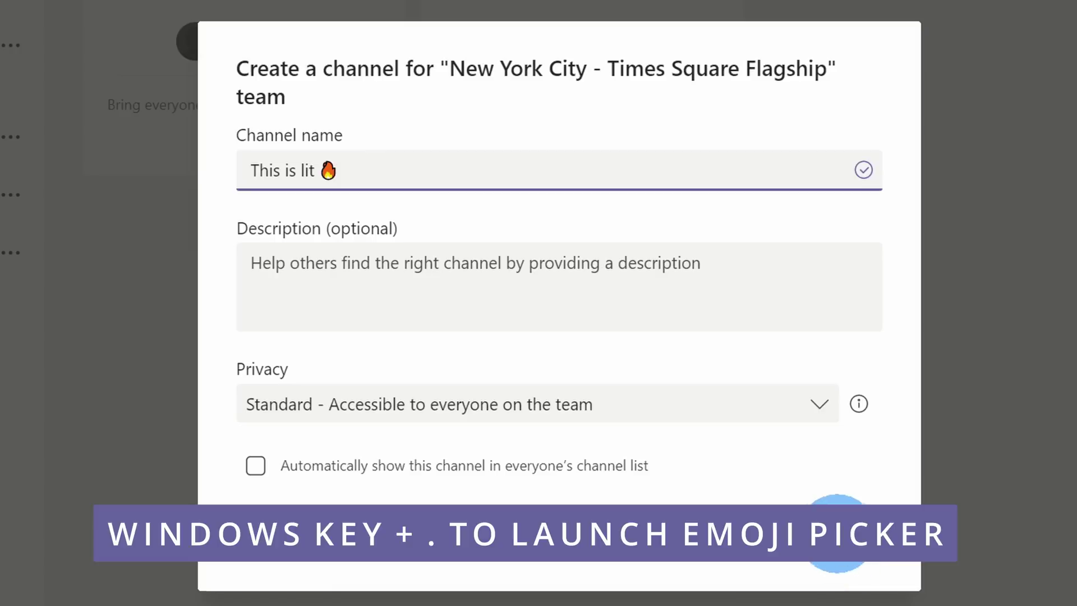